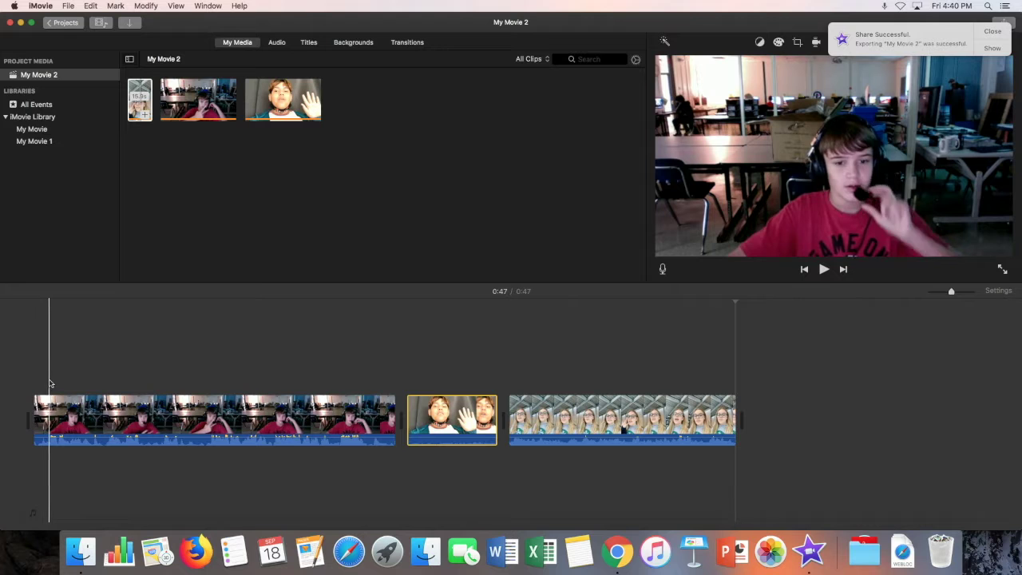
Step: Play the movie from its beginning to about 0:12, dismissing the share notification along the way
left_click(42, 383)
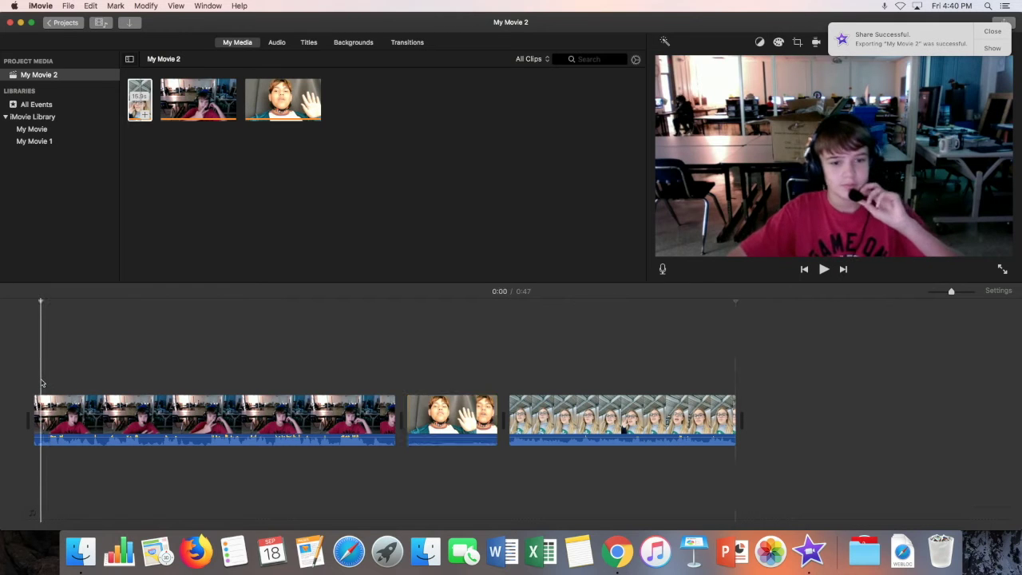
left_click(826, 271)
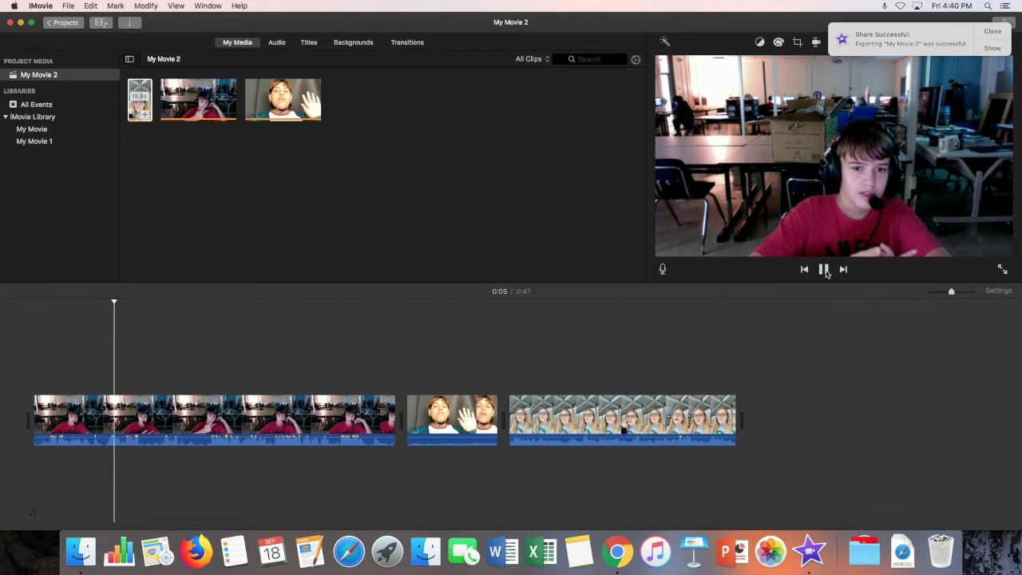
left_click(992, 32)
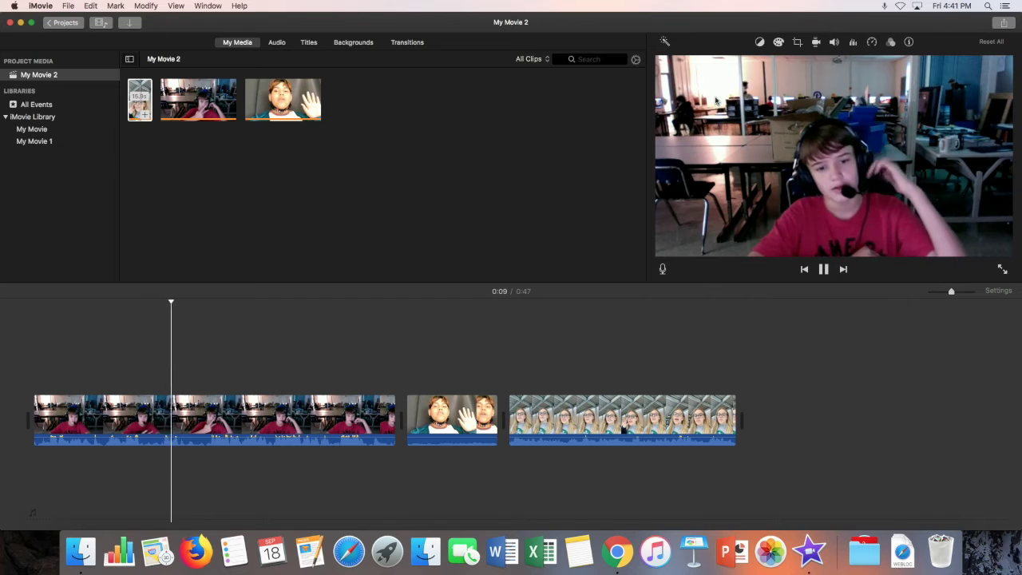
left_click(824, 270)
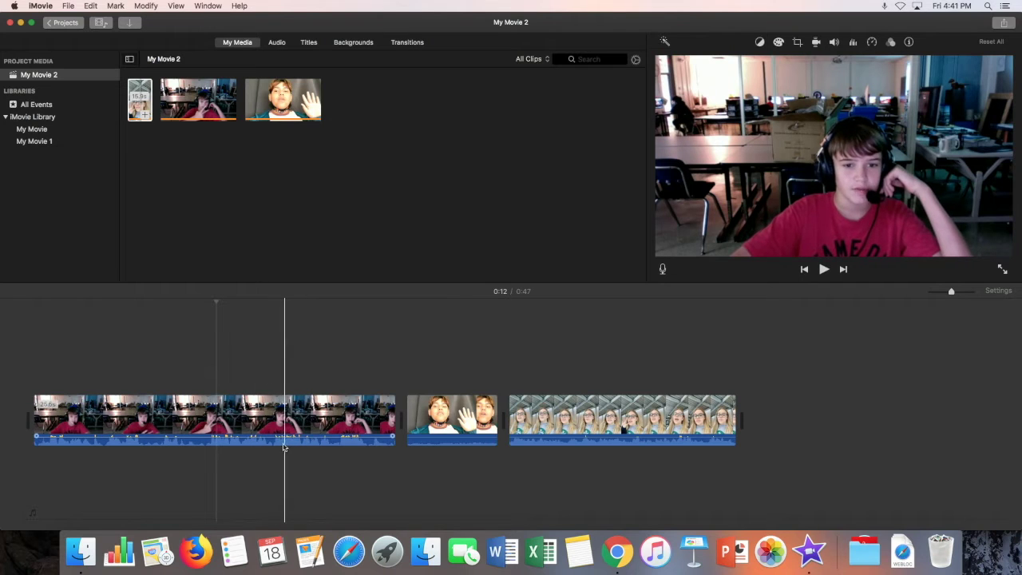
Step: Trim the start of the first clip to about the 0:12 mark and play back the new opening
left_click(212, 446)
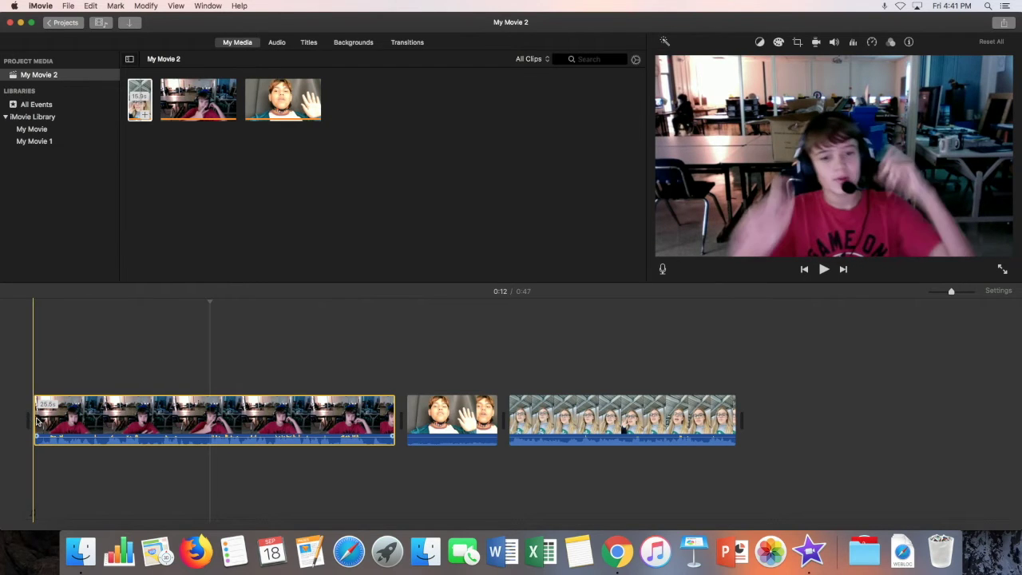
left_click_drag(35, 418, 210, 426)
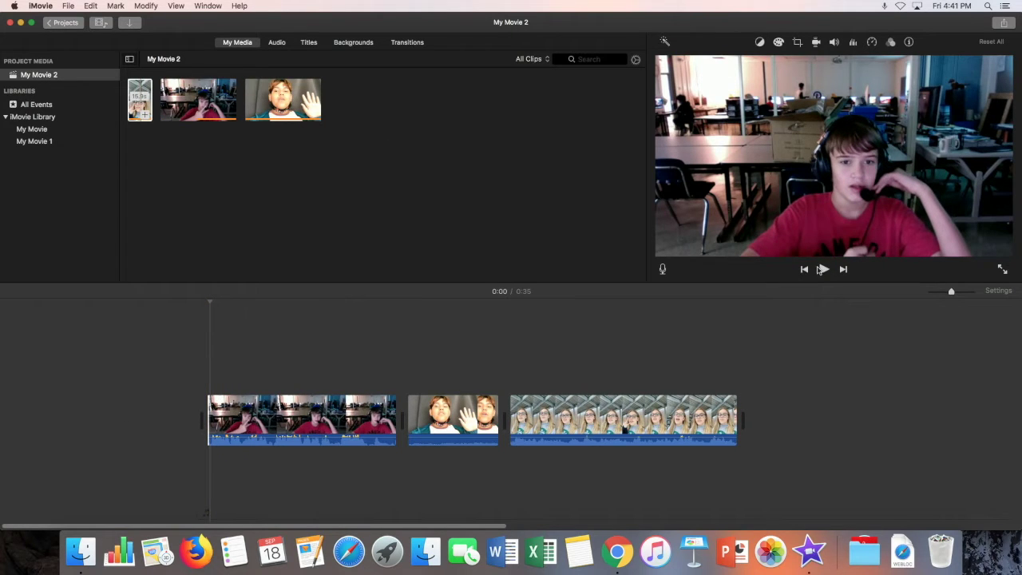
left_click(823, 270)
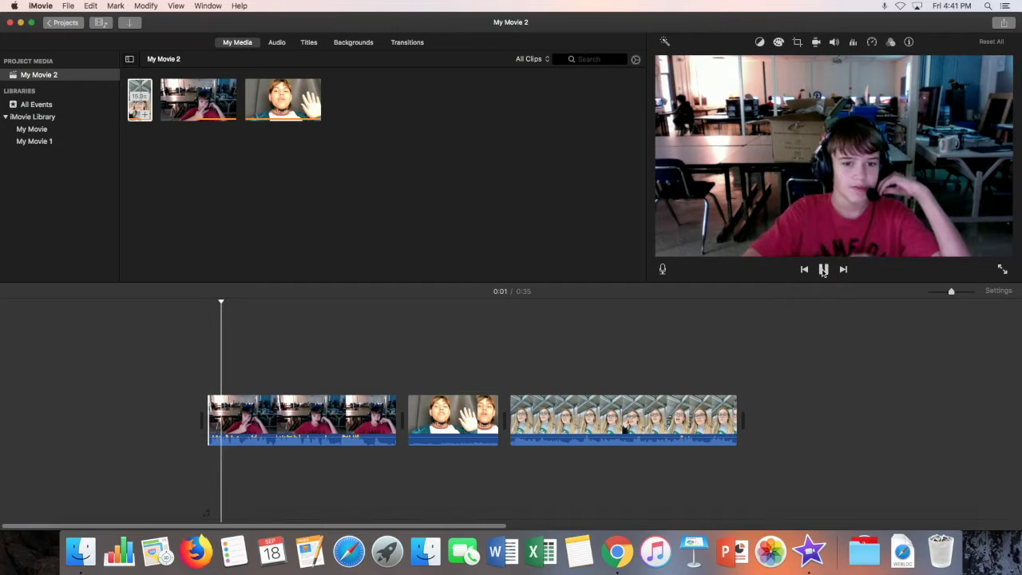
left_click(823, 270)
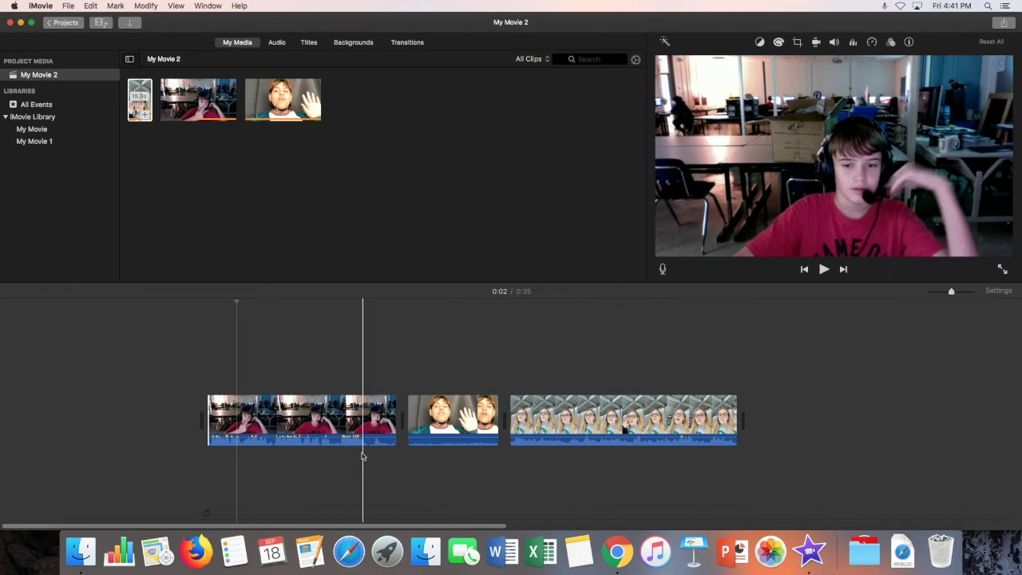
Step: Play the last seconds of the first clip and trim its end back to about 0:11
left_click(345, 423)
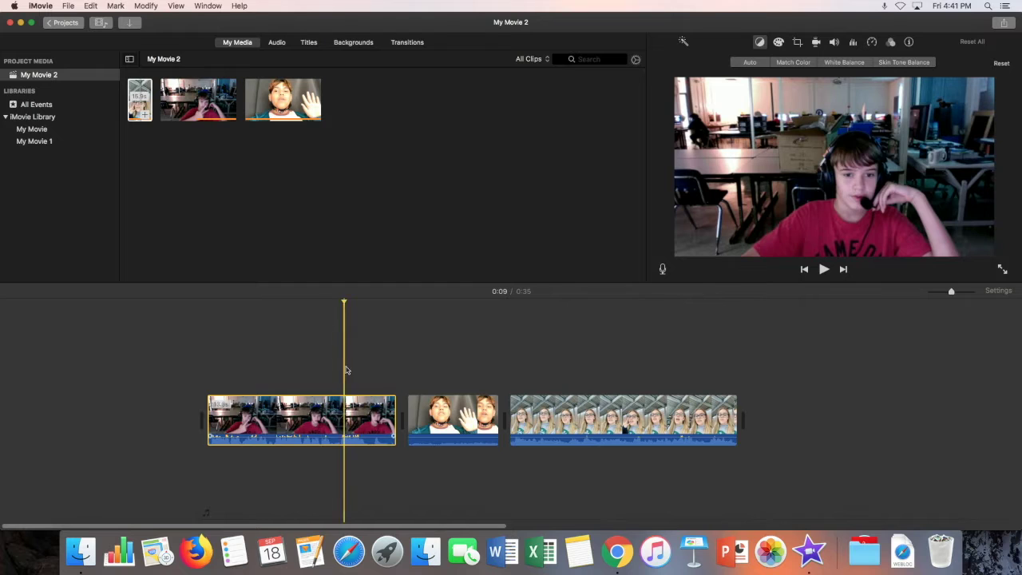
left_click(824, 270)
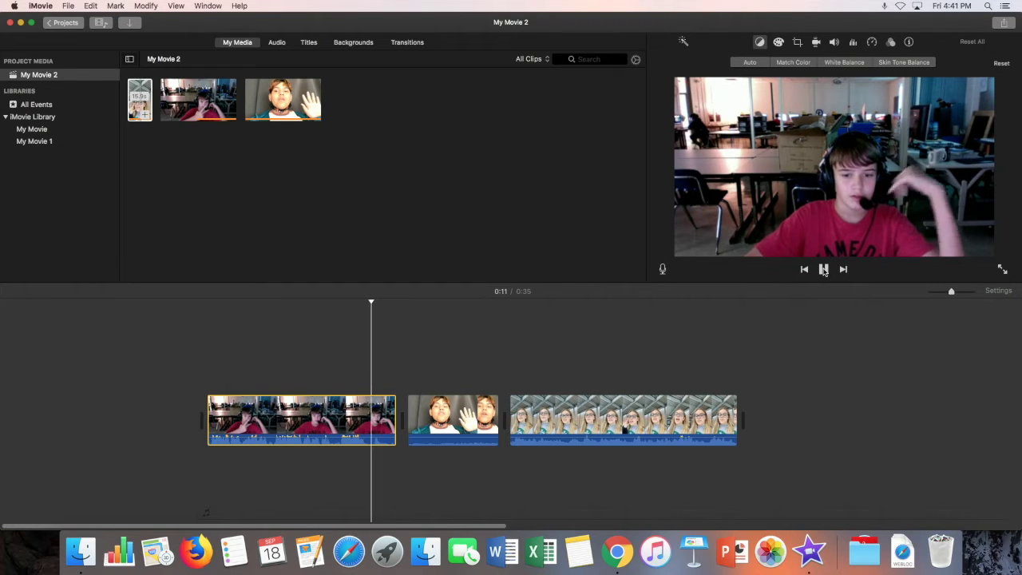
left_click(824, 270)
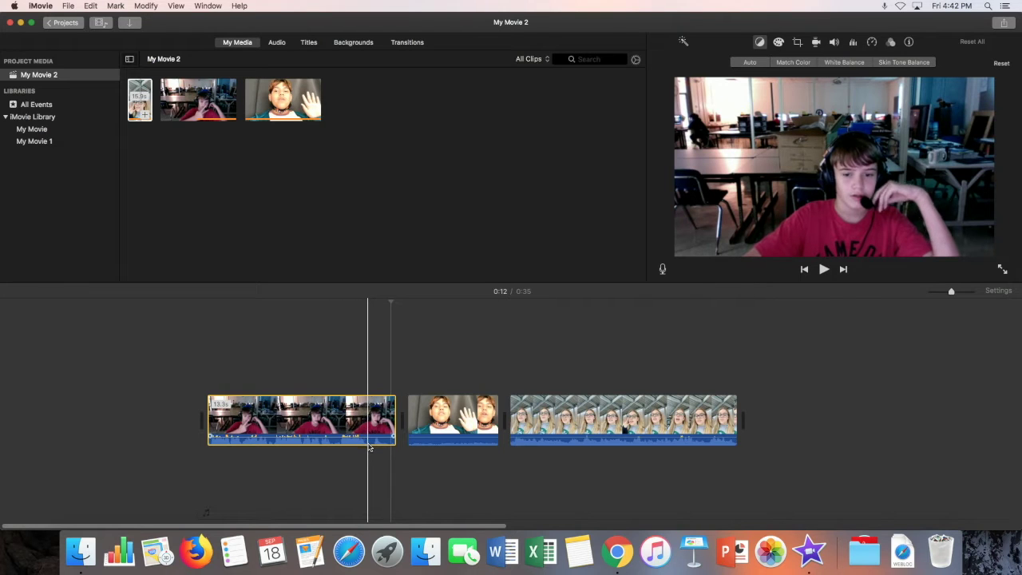
left_click(368, 447)
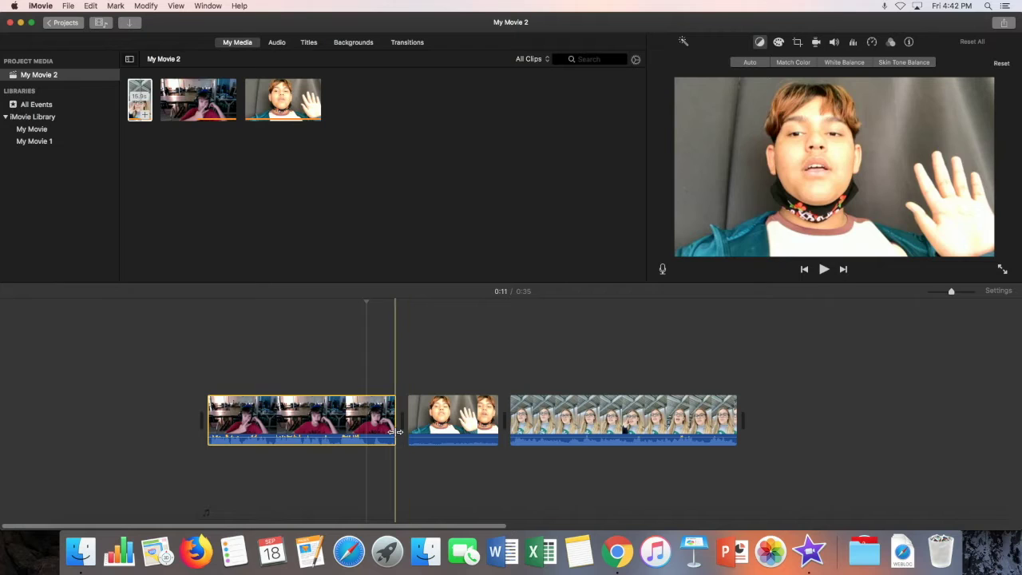
left_click_drag(396, 435, 364, 434)
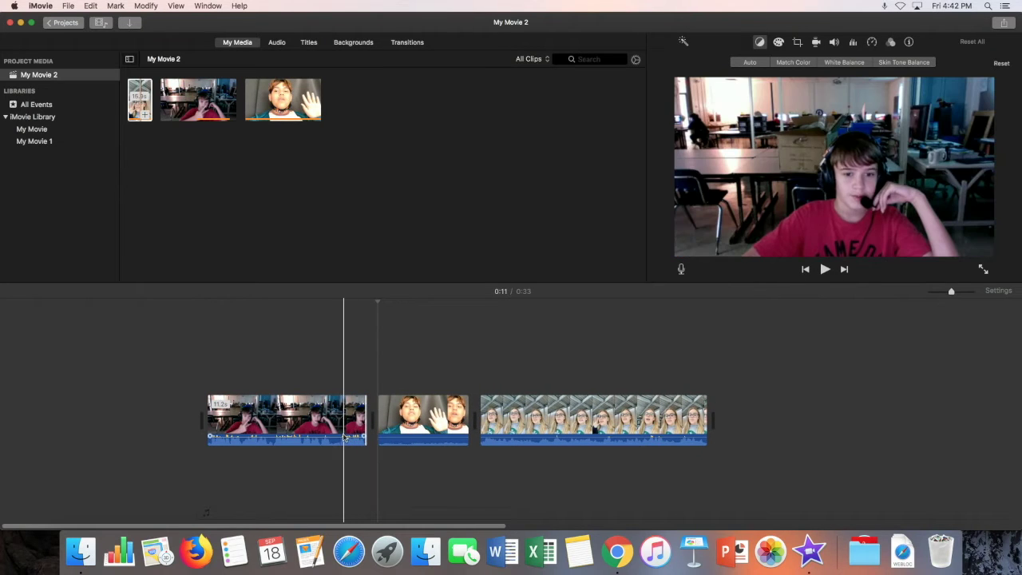
Step: Play from about 0:09 through the cut between the first and second clips
left_click(335, 419)
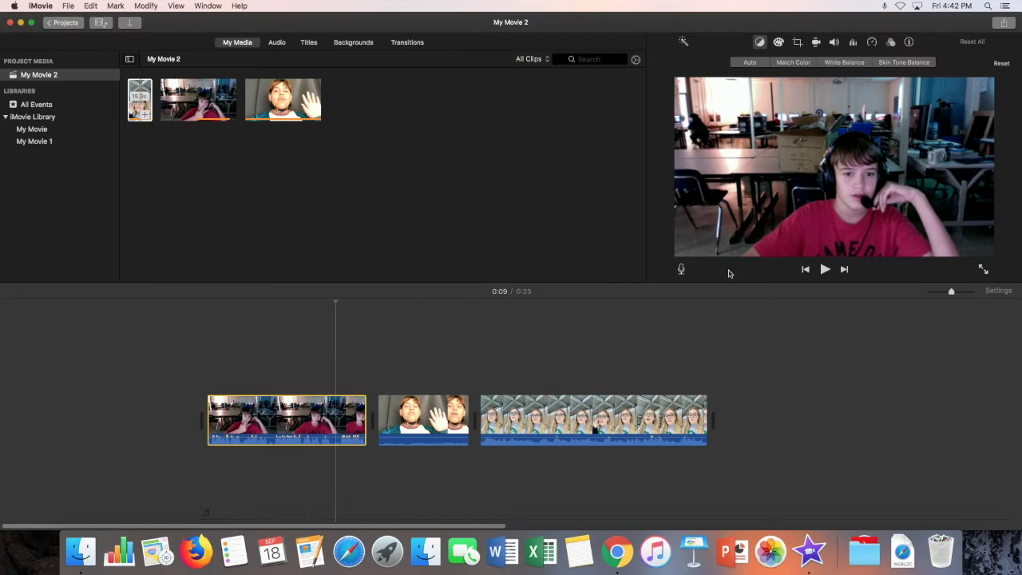
left_click(825, 271)
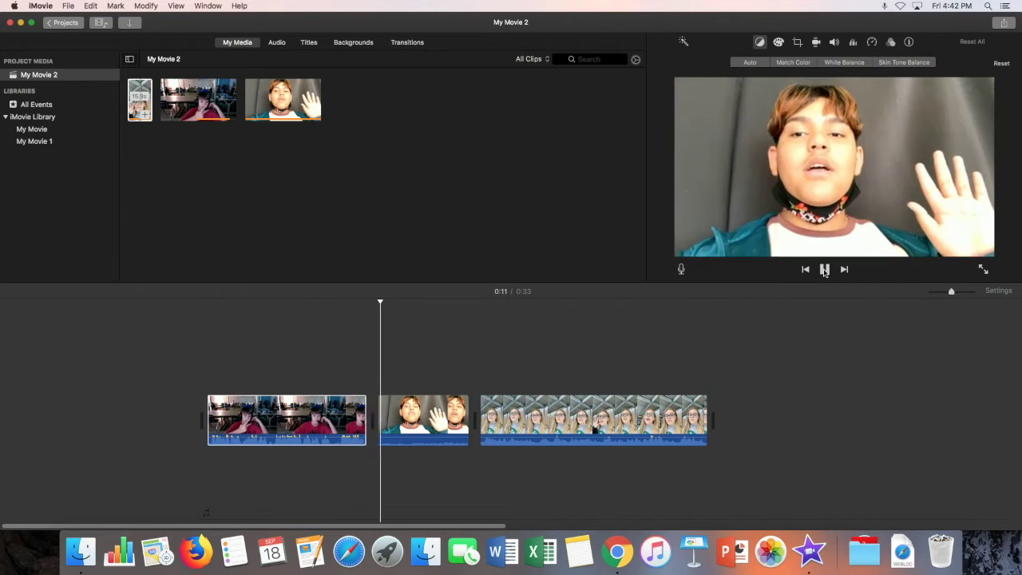
left_click(825, 271)
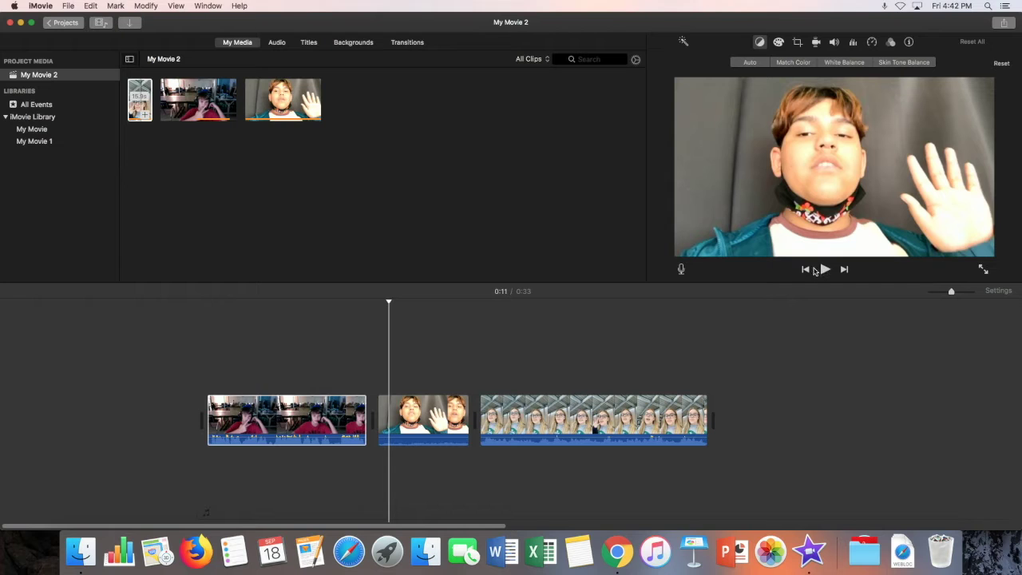
Step: Play the second clip from near its start to check its audio level
left_click(389, 421)
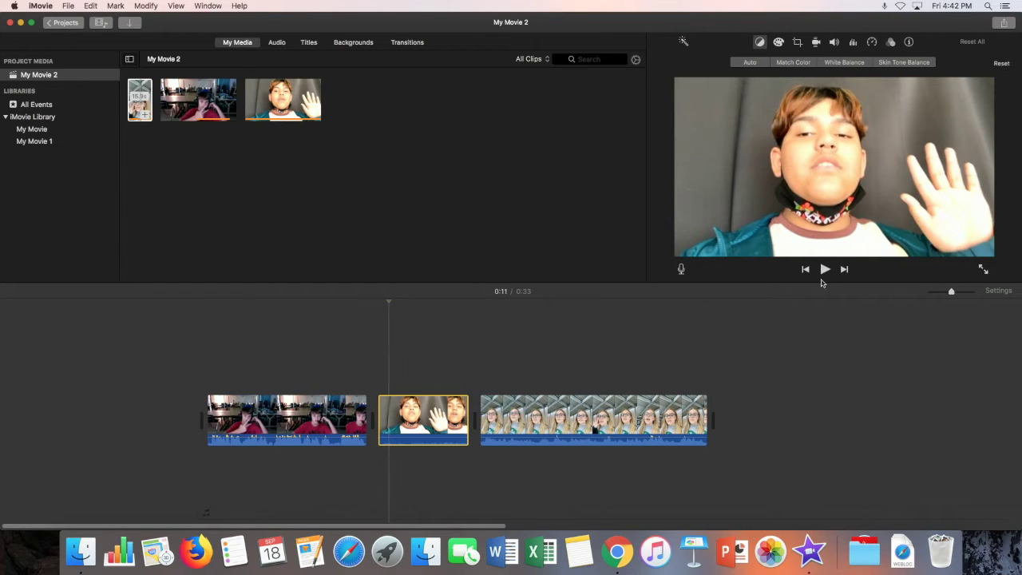
left_click(826, 270)
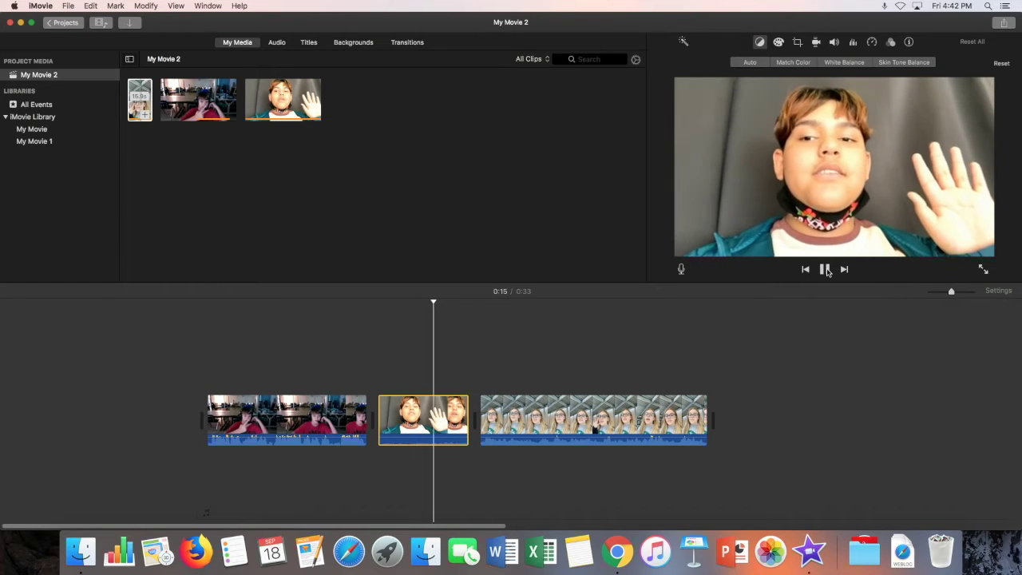
left_click(826, 270)
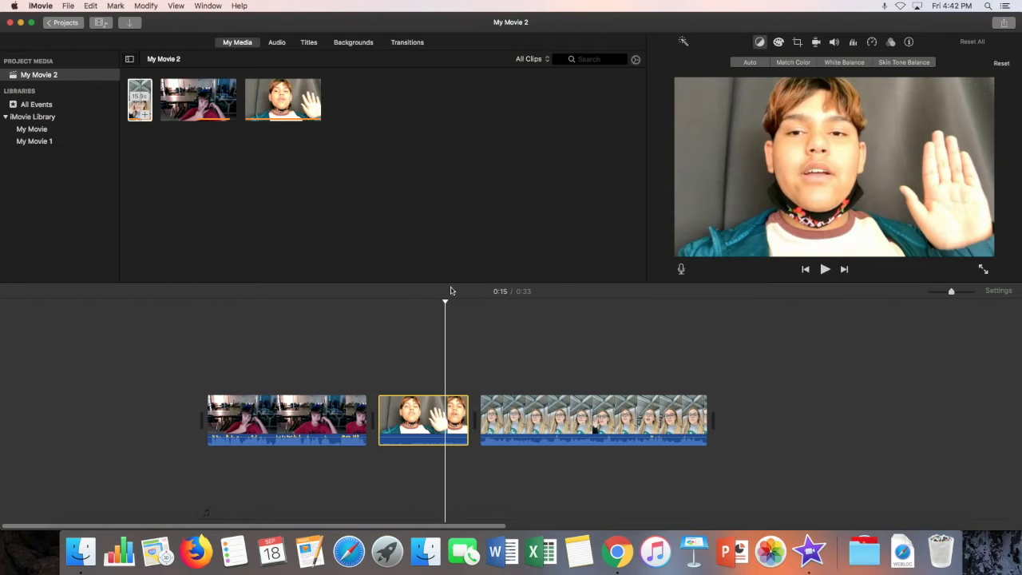
Step: Raise the second clip's volume to 400% and play the clip back to check the sound
left_click(422, 408)
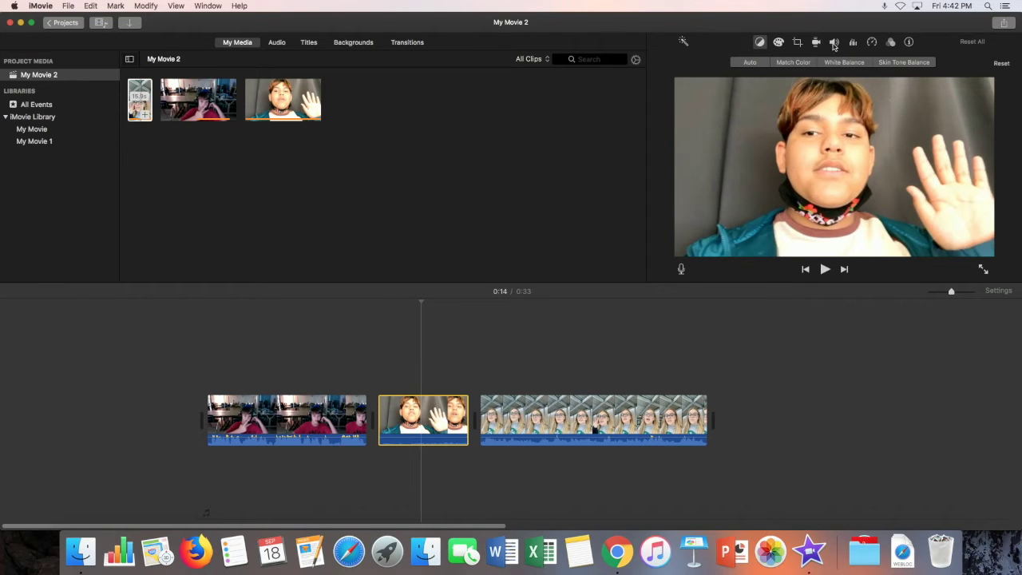
left_click(834, 43)
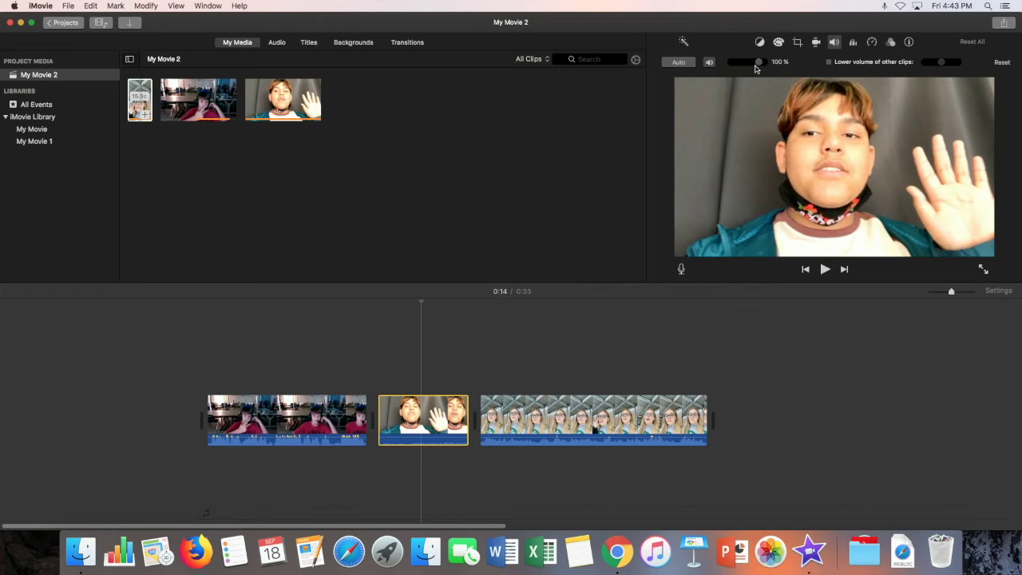
left_click_drag(759, 66, 766, 67)
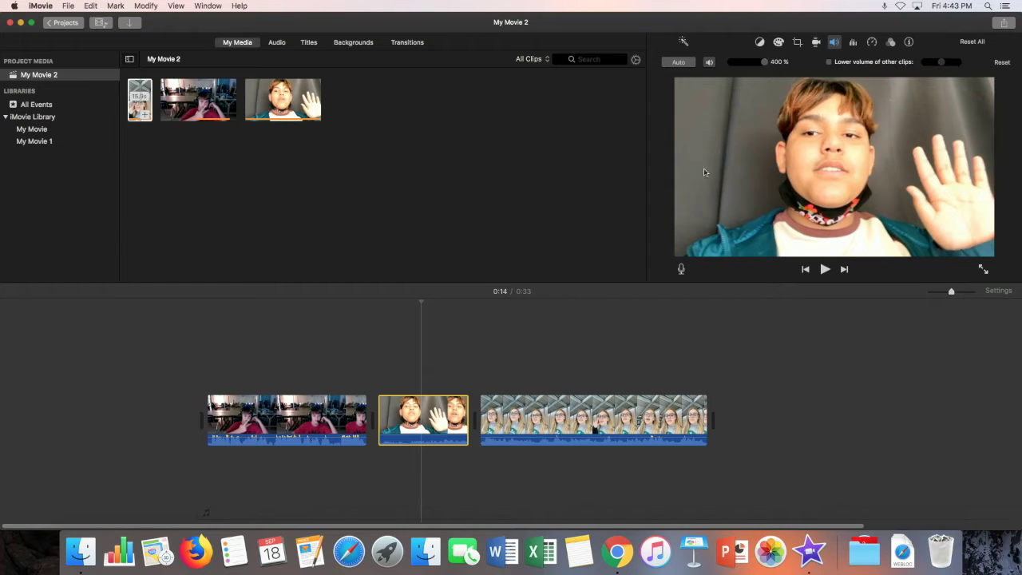
left_click(384, 402)
left_click(824, 269)
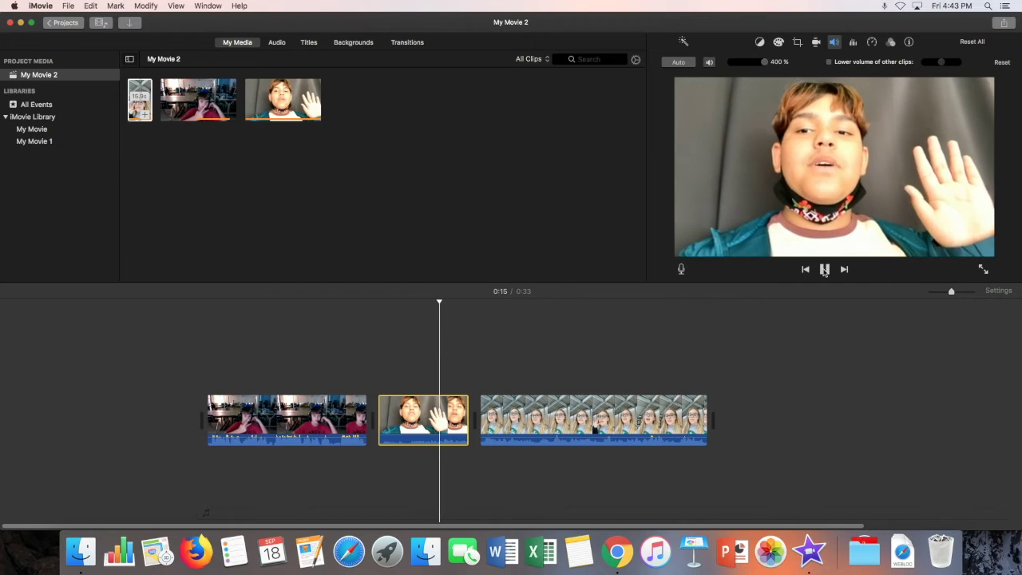
left_click(824, 270)
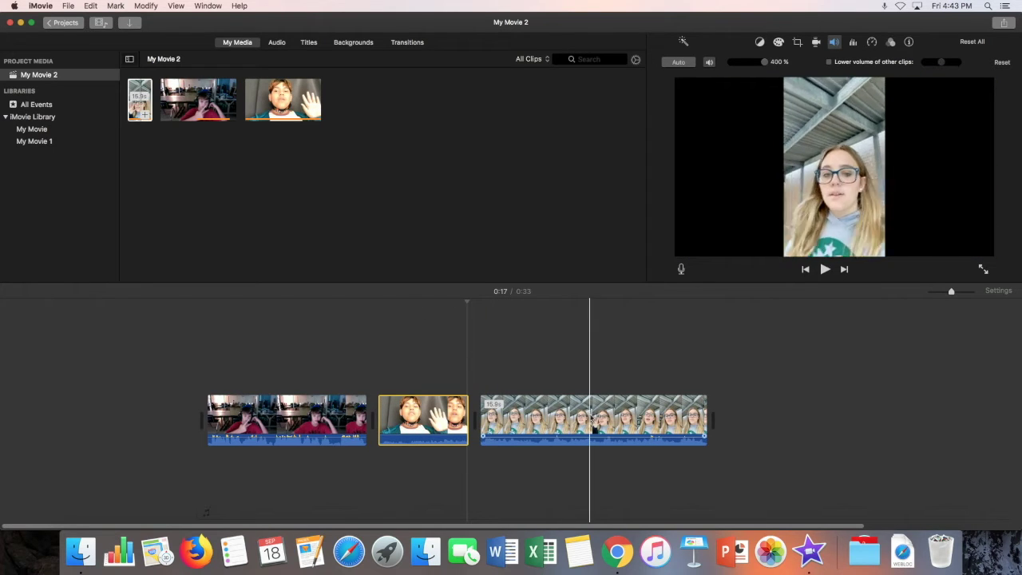
Step: Play the opening seconds of the third clip to check its start and sound
left_click(482, 431)
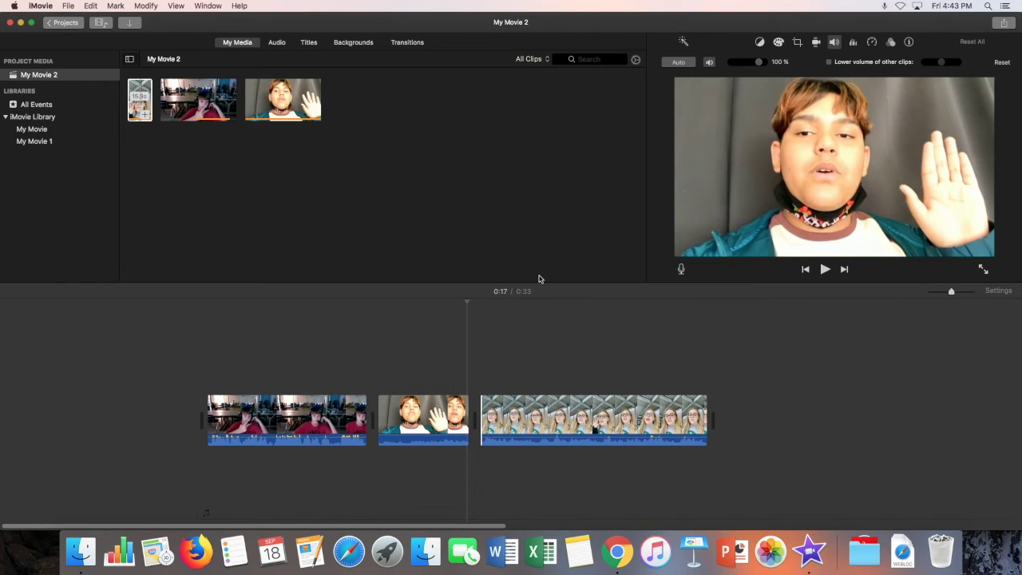
left_click(484, 155)
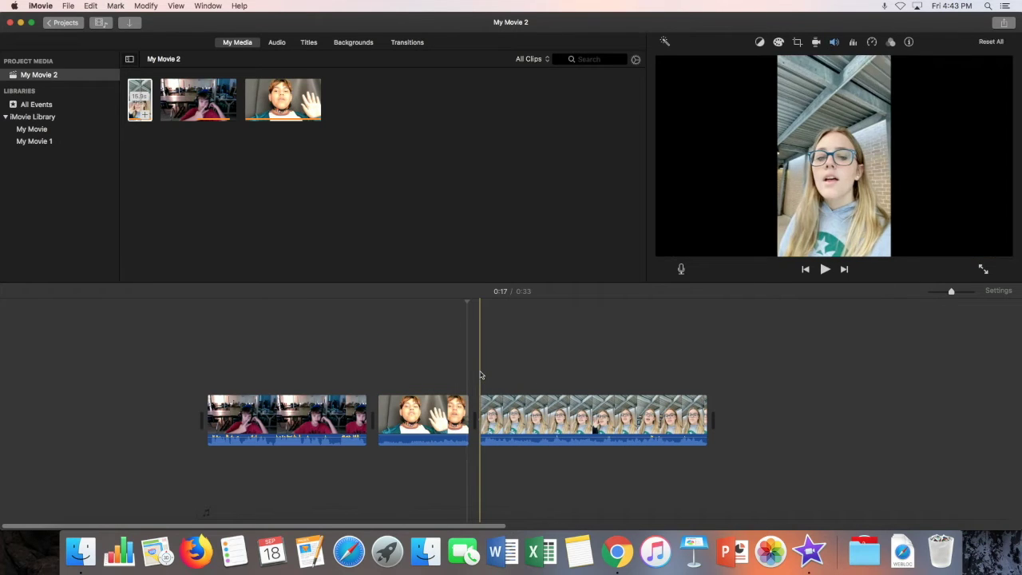
left_click(826, 274)
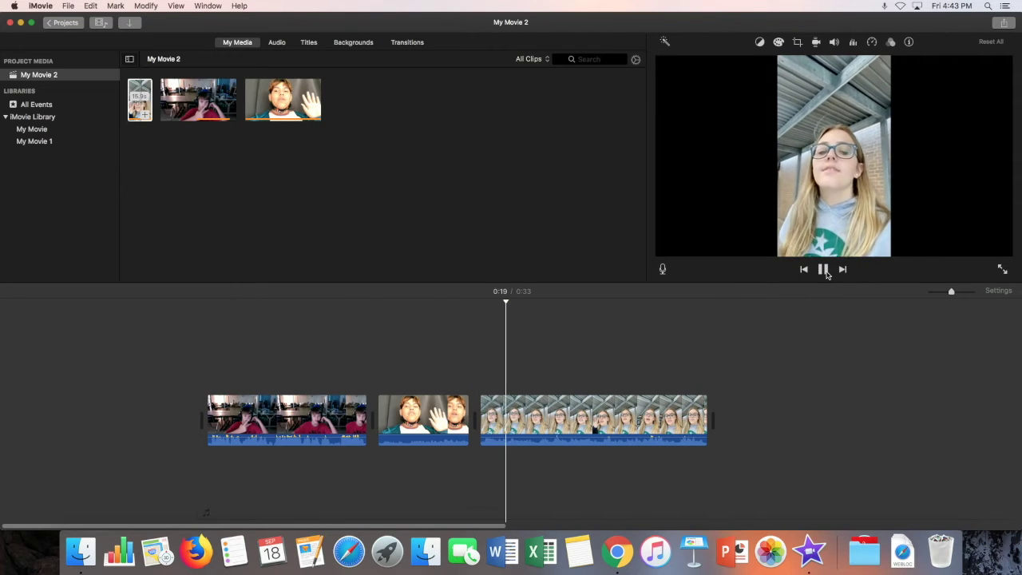
left_click(823, 270)
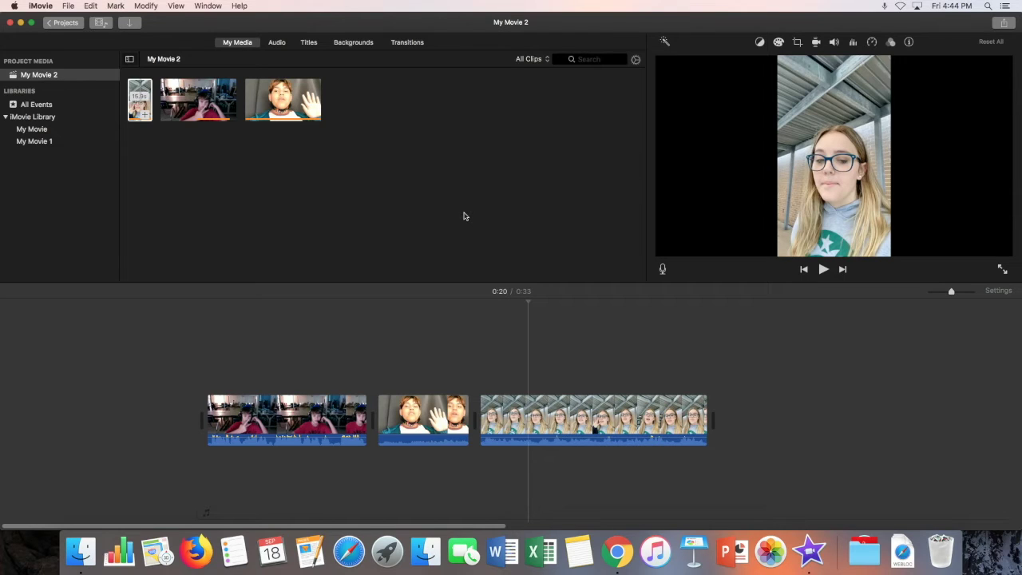
Step: Add a Sideways Drift title before the first clip, with "Please Stand for the" as title and "Pledges" as subtitle
left_click(305, 45)
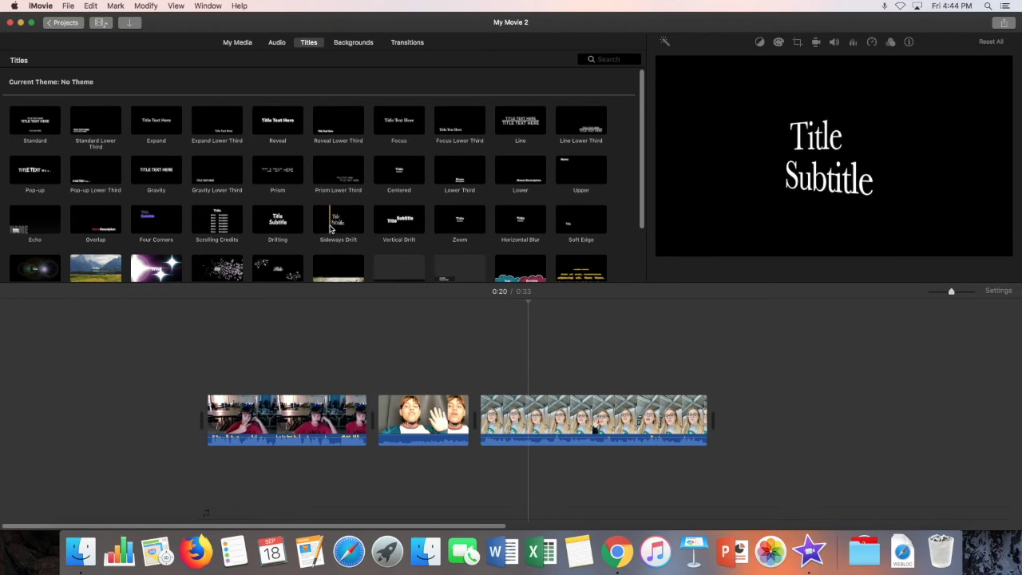
left_click_drag(346, 231, 199, 400)
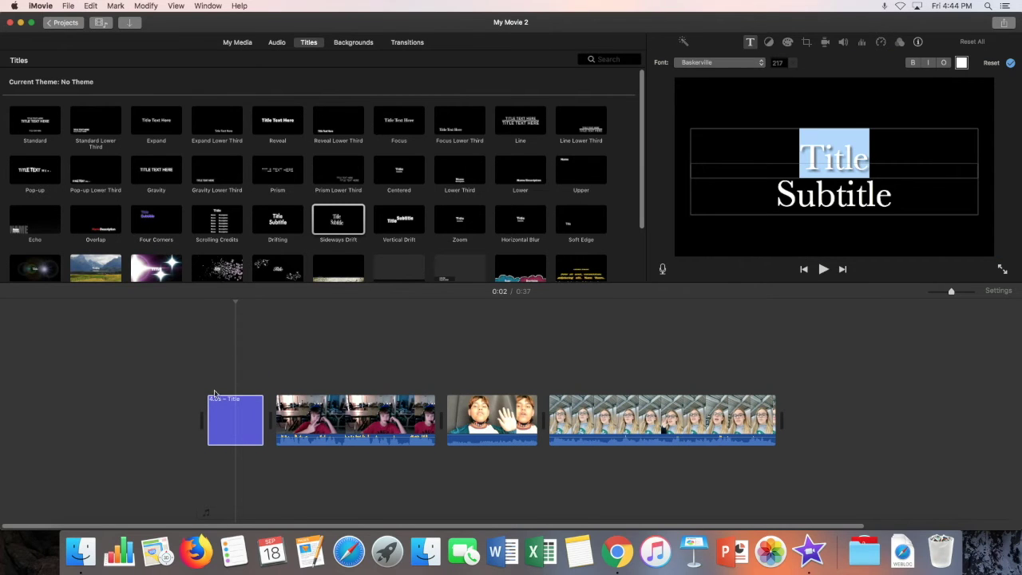
double_click(833, 160)
type("Please ")
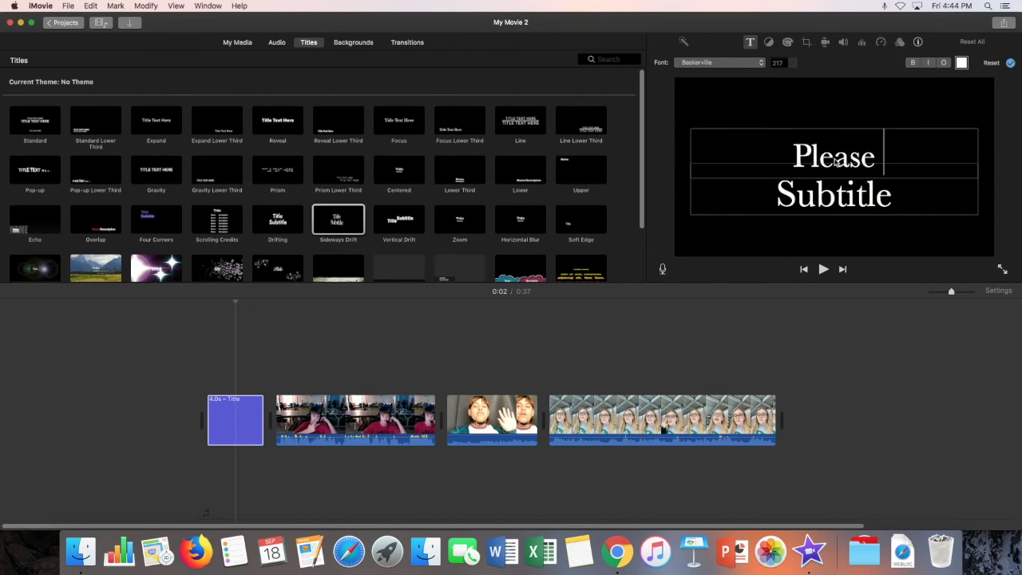
type("Stand for the")
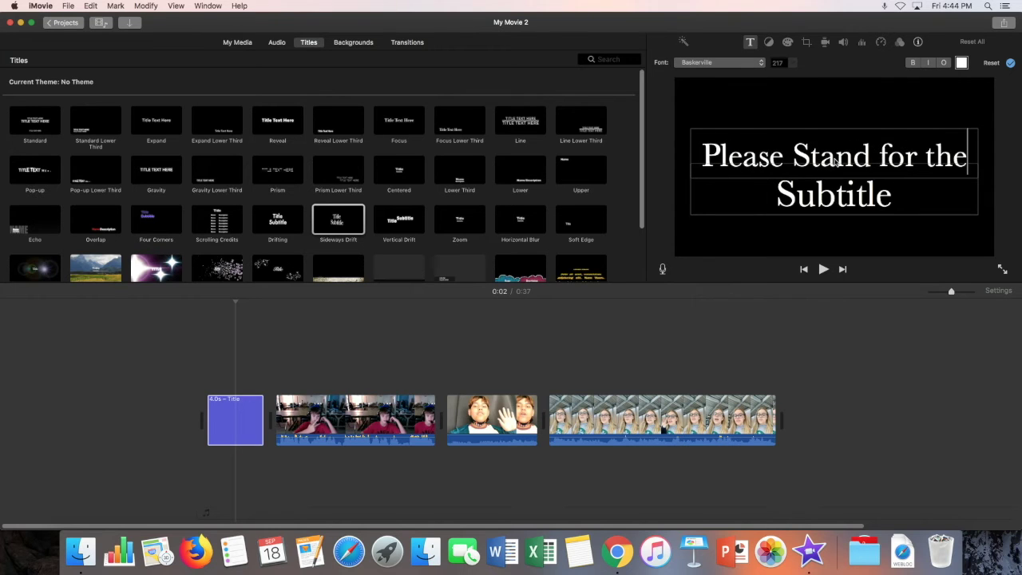
key("Tab")
type("Ples")
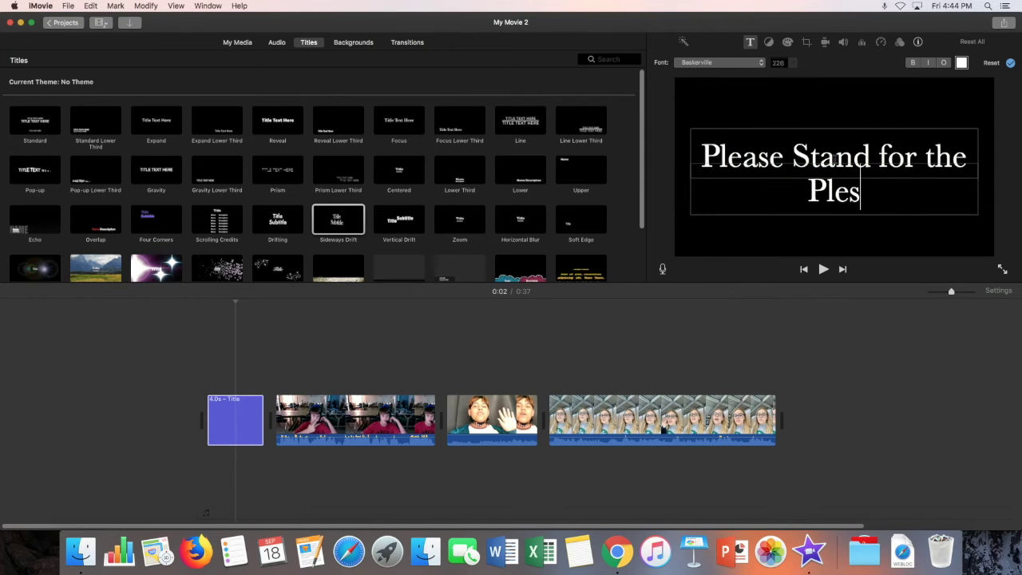
key("BackSpace")
type("dges")
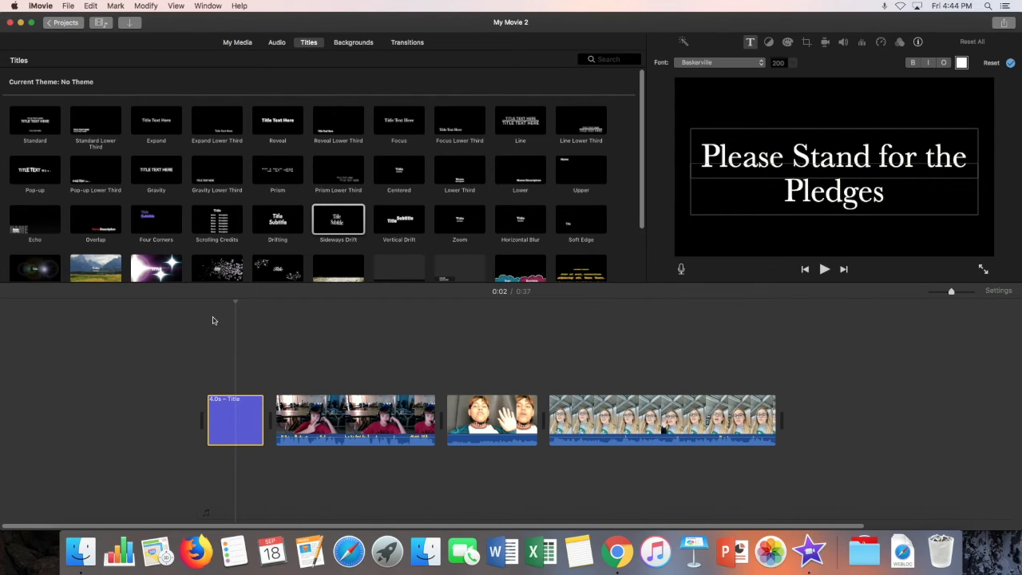
Step: Play the opening title from its start to check how its text appears
left_click_drag(209, 396, 208, 396)
left_click(214, 402)
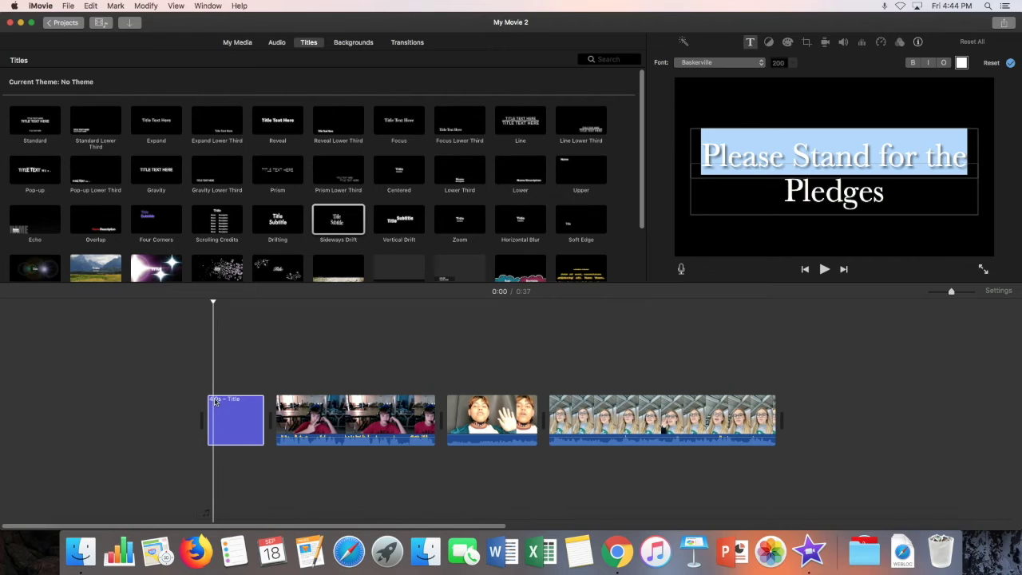
left_click(213, 402)
left_click(213, 392)
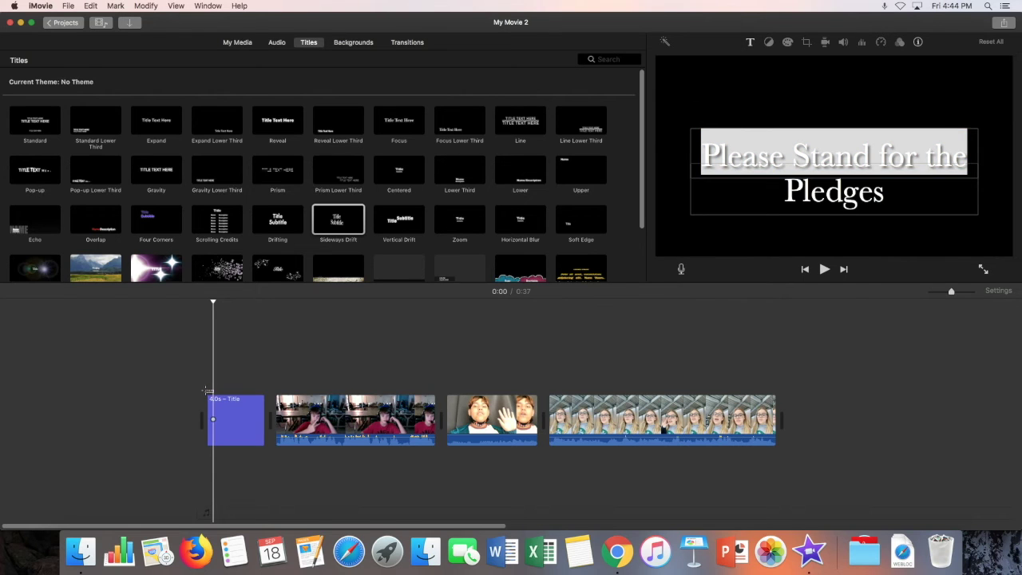
left_click(822, 270)
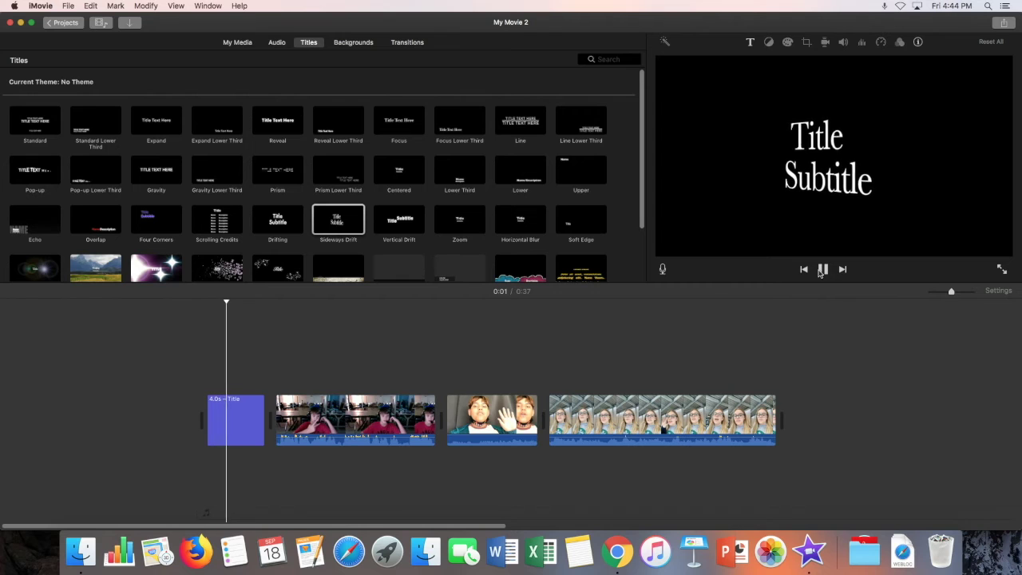
left_click(822, 270)
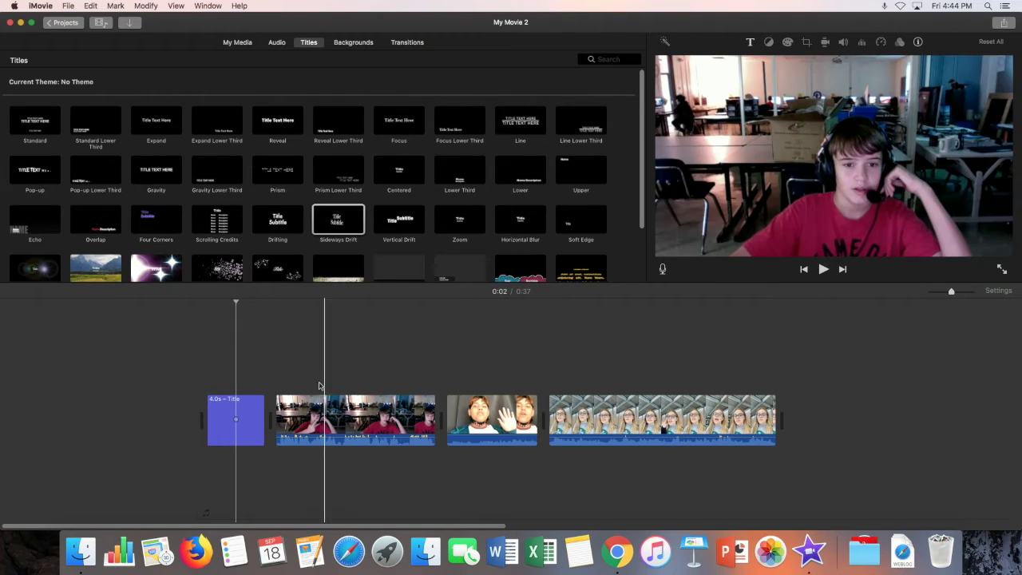
Step: Re-enter the opening title's text, with "Please Stand for the" as title and "Pledges" as subtitle
double_click(842, 154)
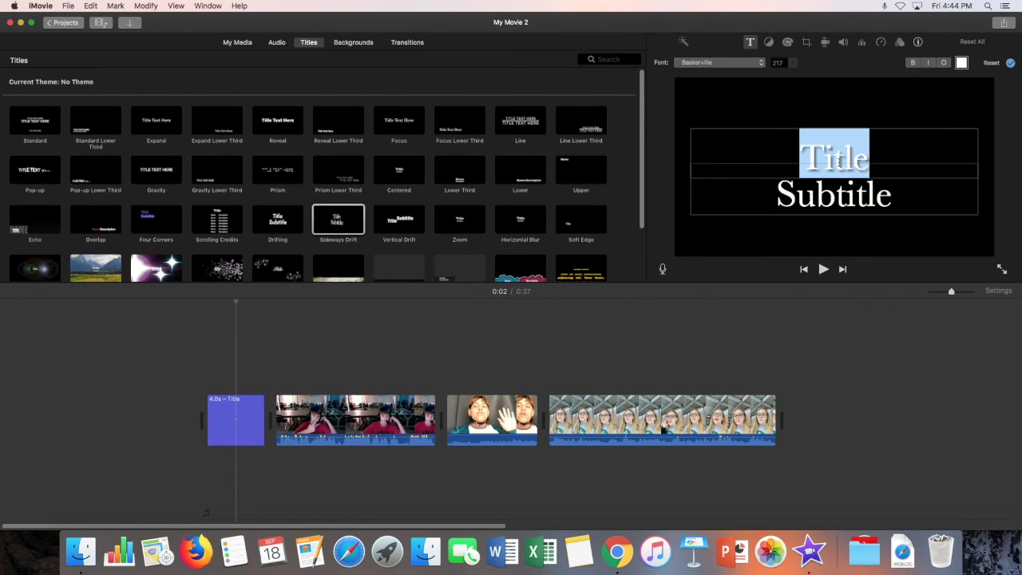
type("Please")
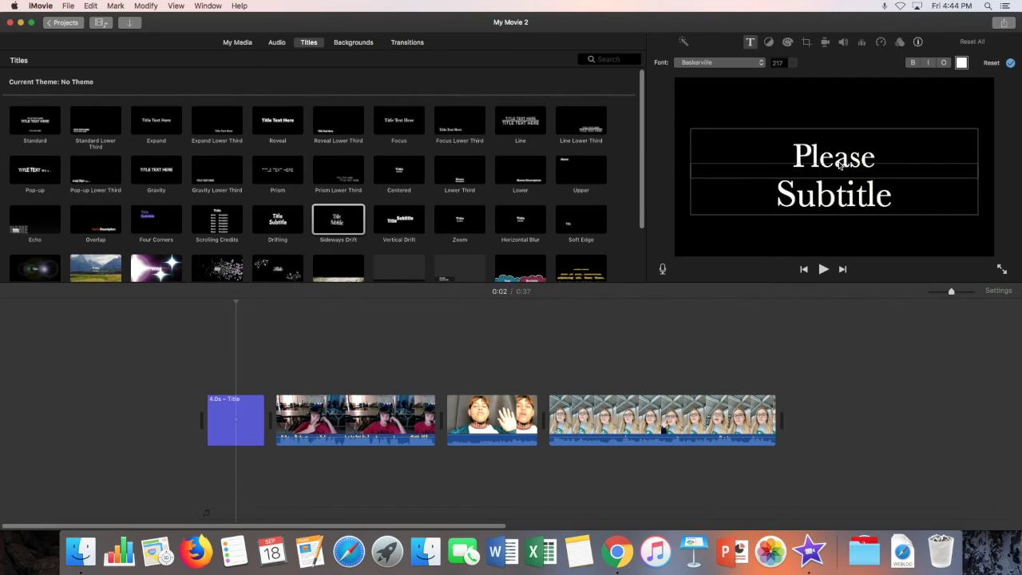
type(" Stand for the")
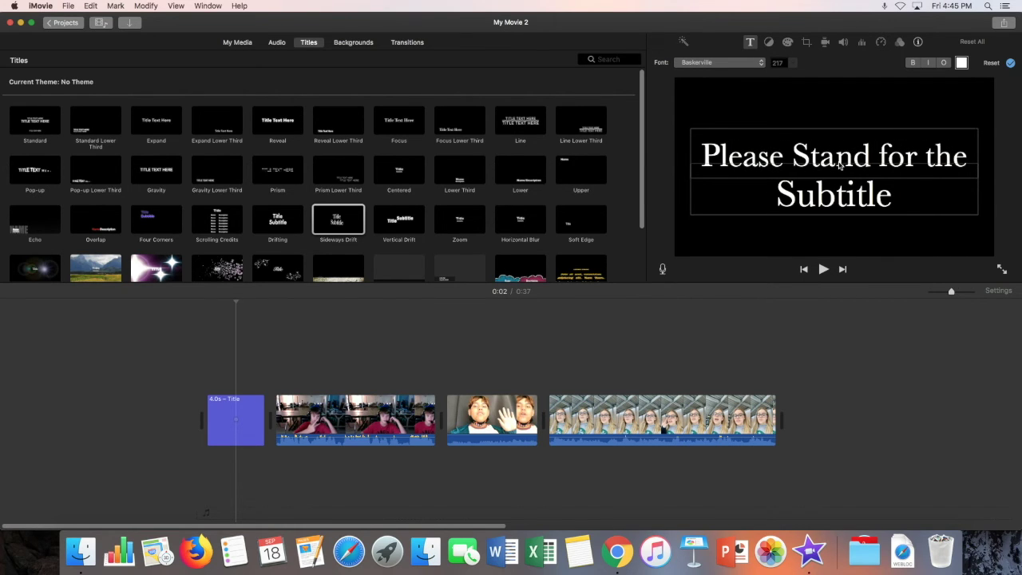
key("Tab")
type("Pledge")
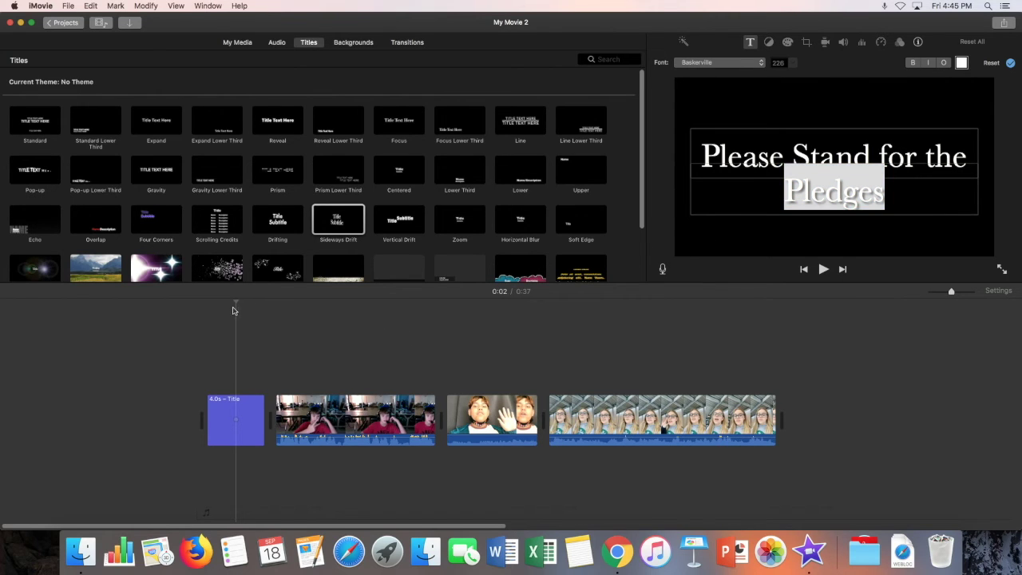
Step: Play back the opening title into the first clip, and check the cut between the first and second clips
left_click(821, 274)
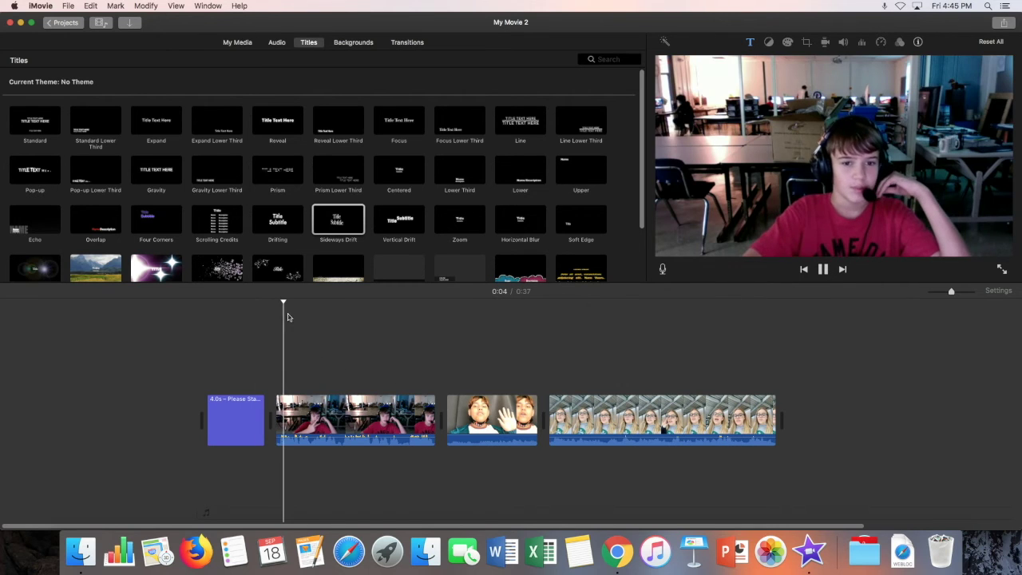
left_click_drag(289, 302, 197, 316)
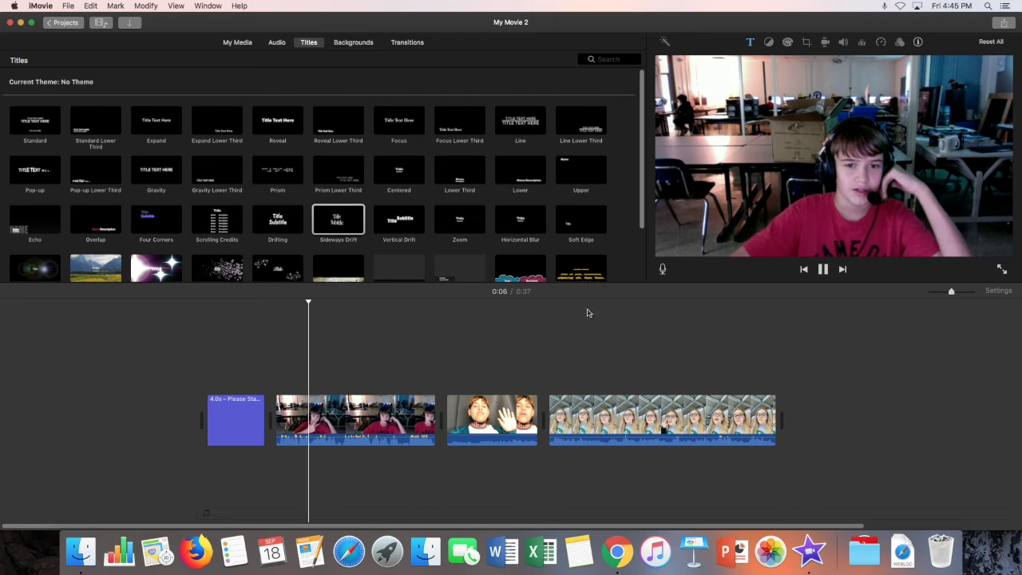
left_click(823, 271)
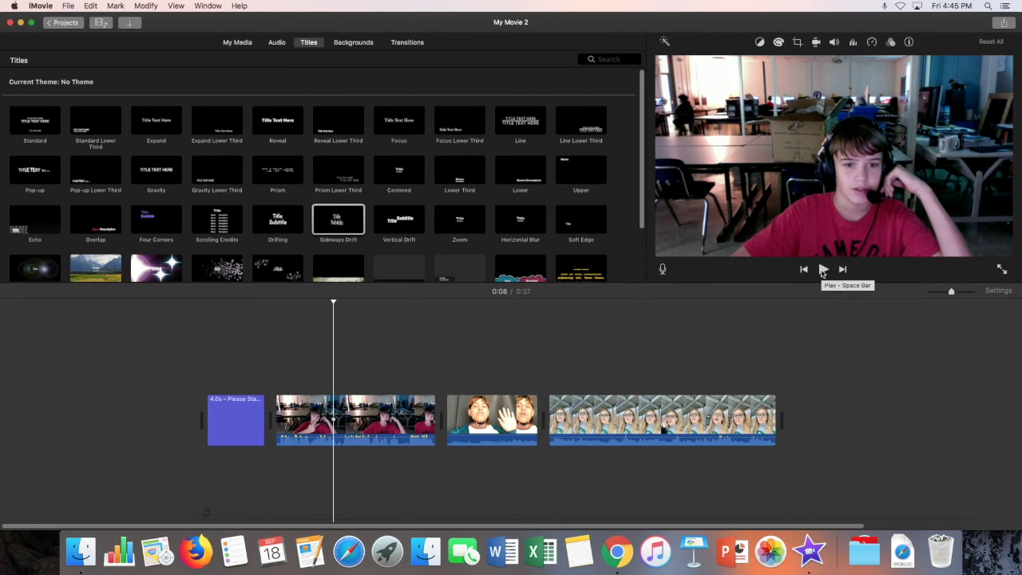
left_click(425, 435)
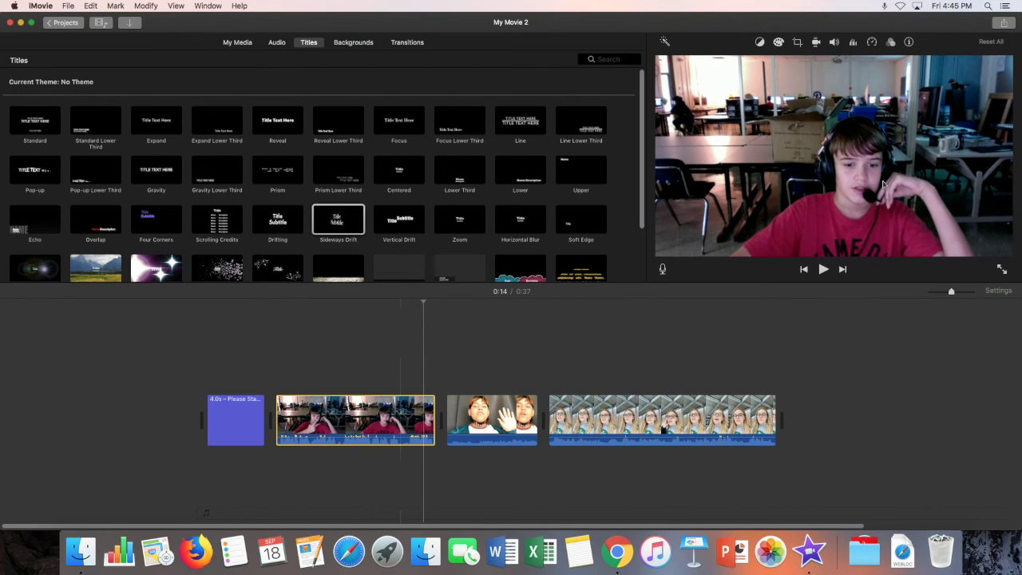
left_click(823, 270)
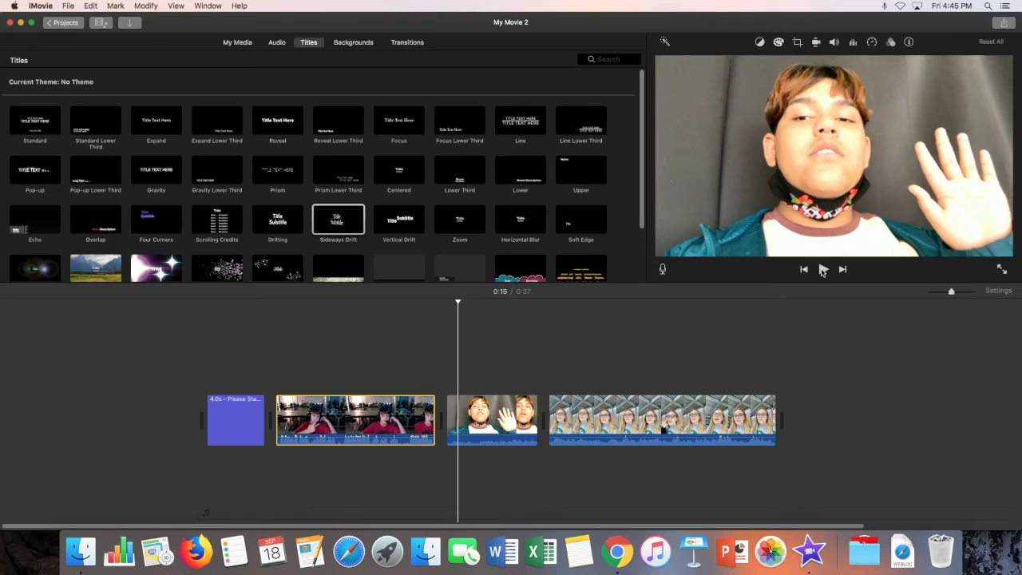
Step: Add a Cross Dissolve transition between the first and second clips and play across it to check the result
left_click(403, 44)
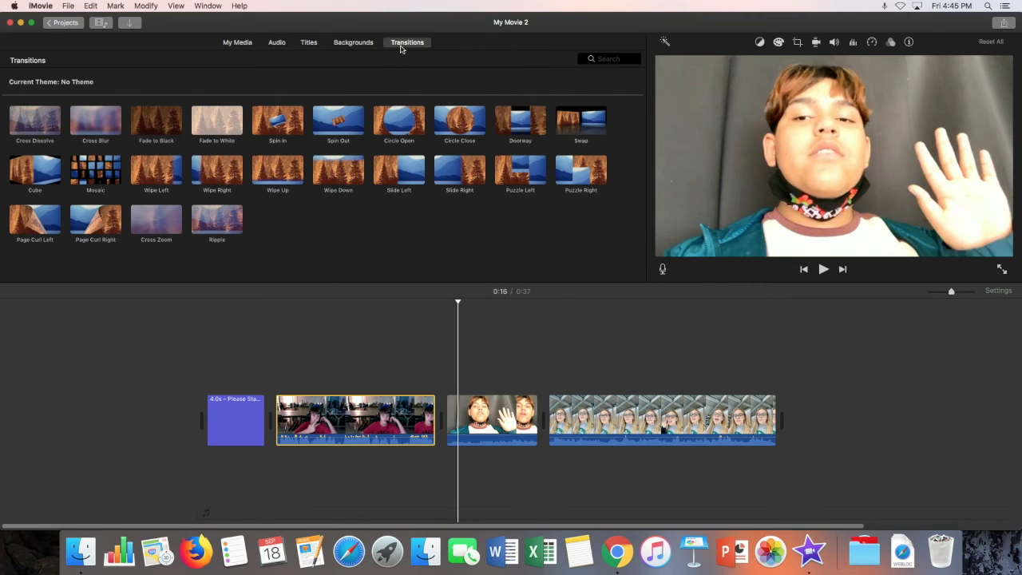
left_click(28, 126)
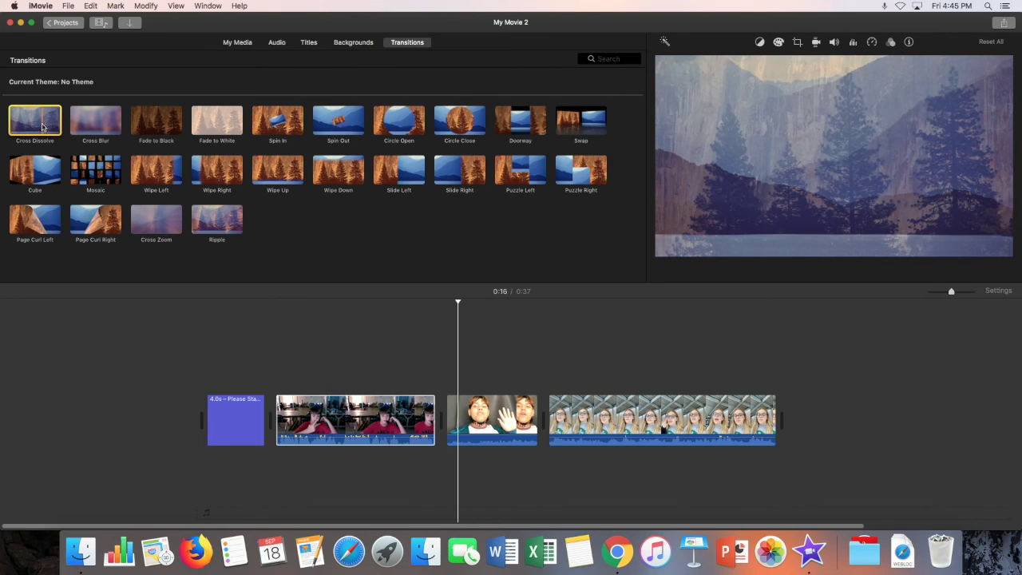
left_click_drag(43, 126, 431, 417)
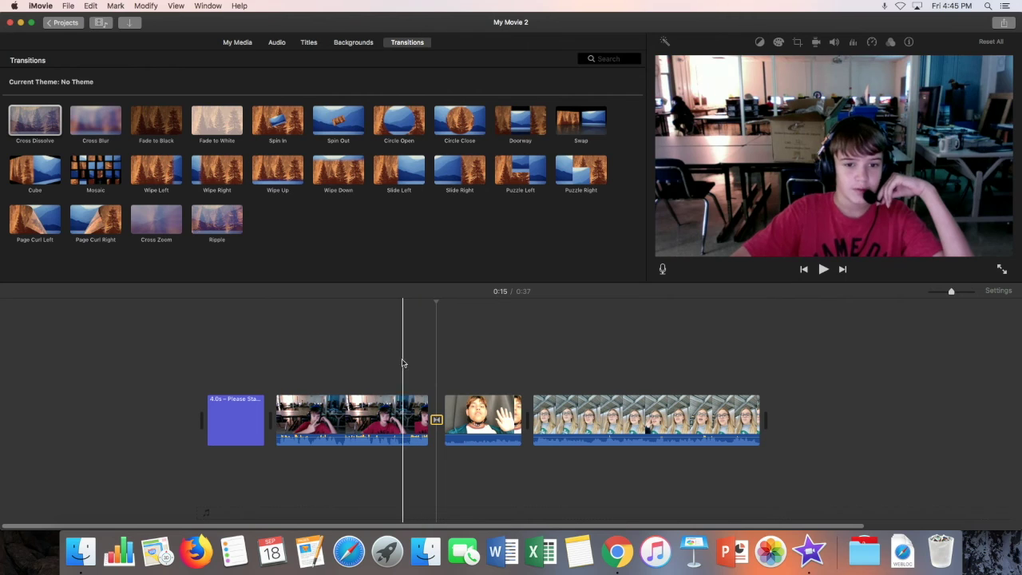
left_click(408, 369)
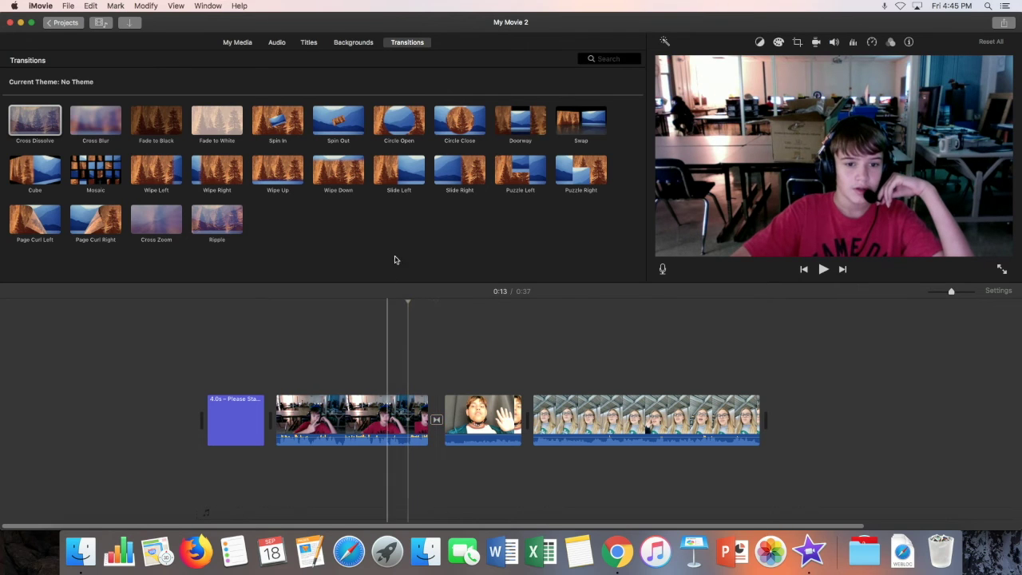
left_click(824, 270)
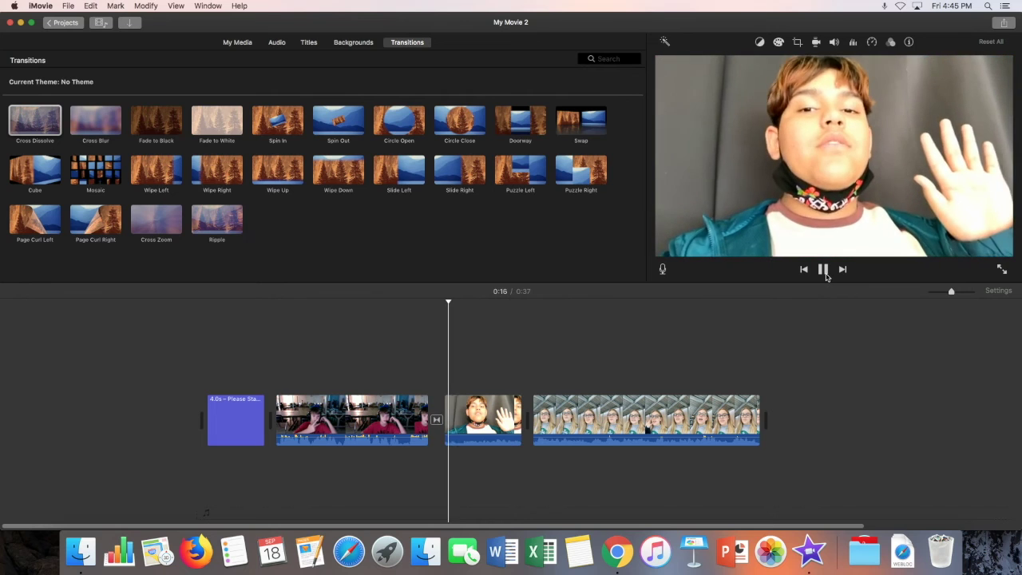
left_click(826, 274)
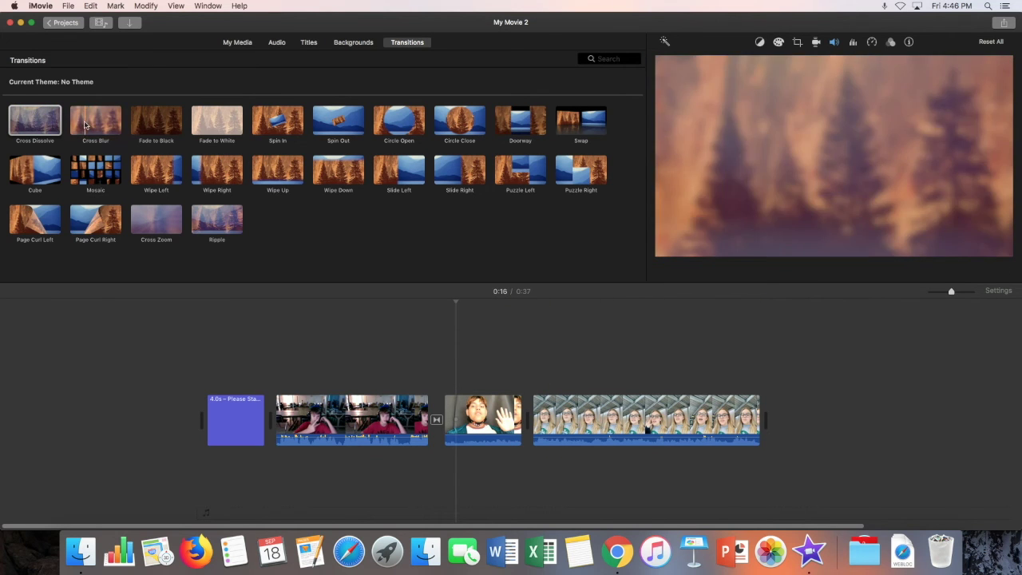
Step: Try a Cross Blur transition between the second and third clips and play across it
left_click(89, 124)
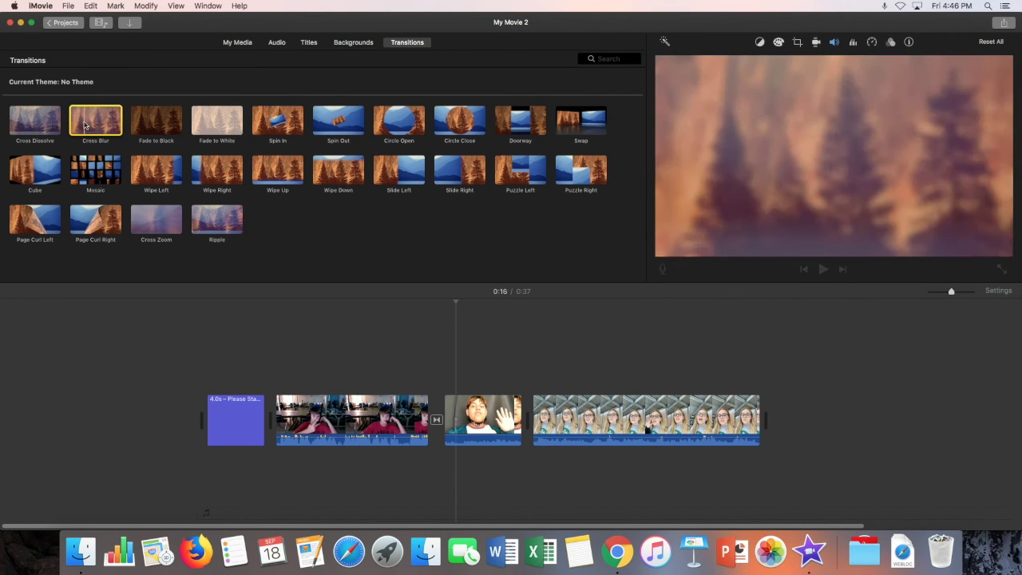
left_click_drag(96, 126, 521, 415)
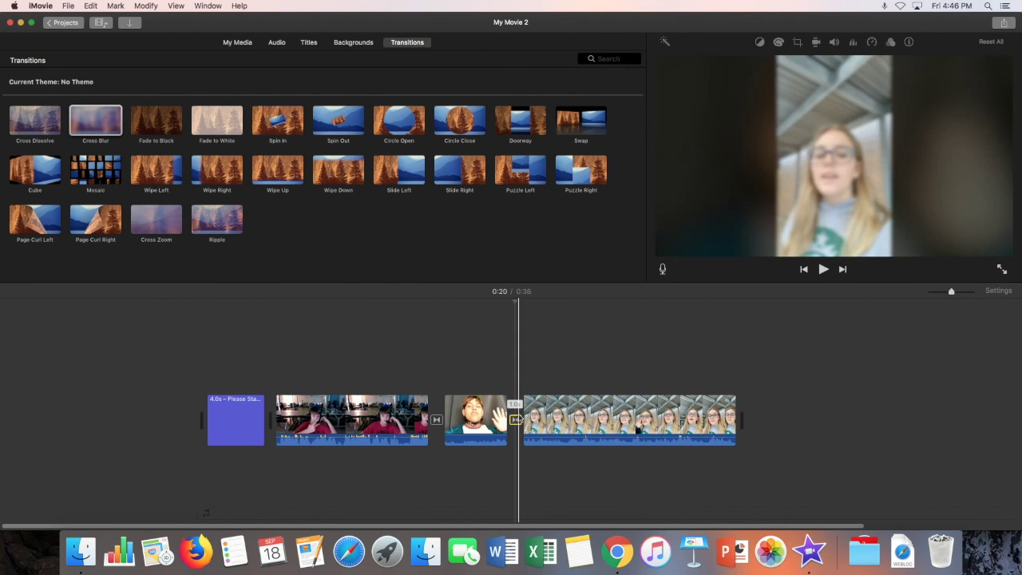
left_click(485, 423)
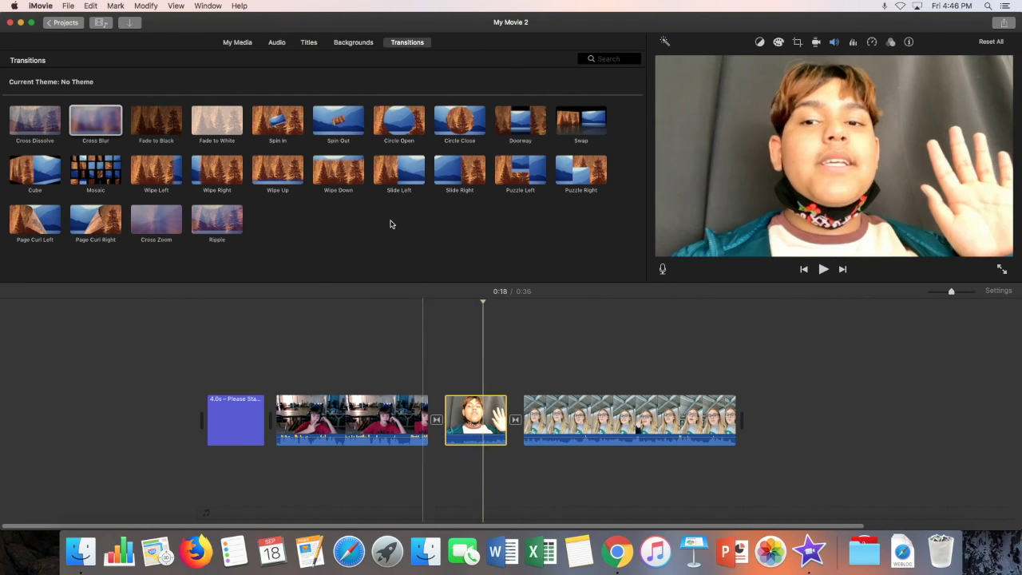
left_click(823, 270)
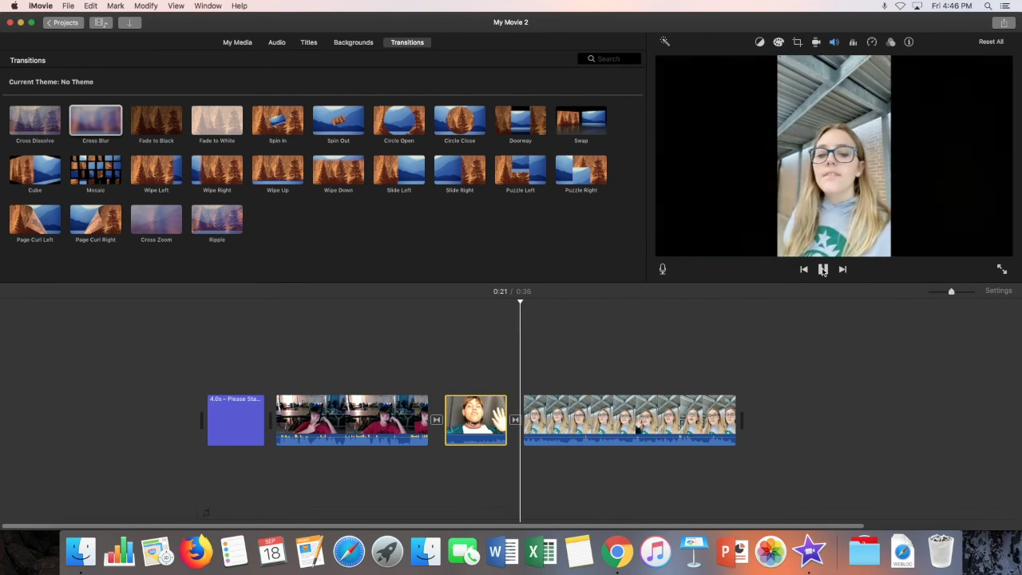
left_click(823, 270)
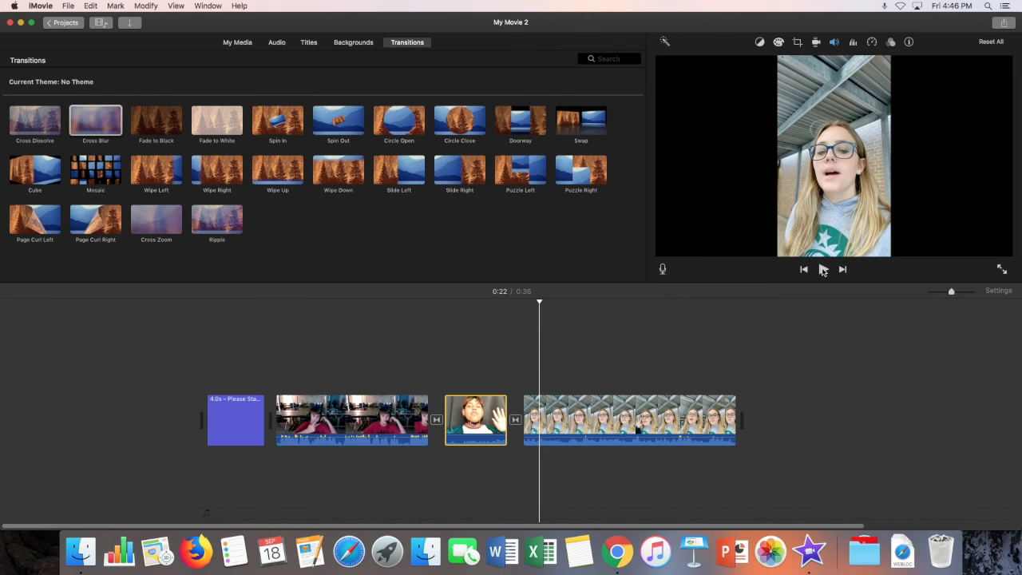
Step: Delete the Cross Blur transition between the second and third clips
mouse_move(542, 302)
left_mouse_down()
mouse_move(508, 306)
mouse_move(538, 315)
left_mouse_up()
left_click(515, 421)
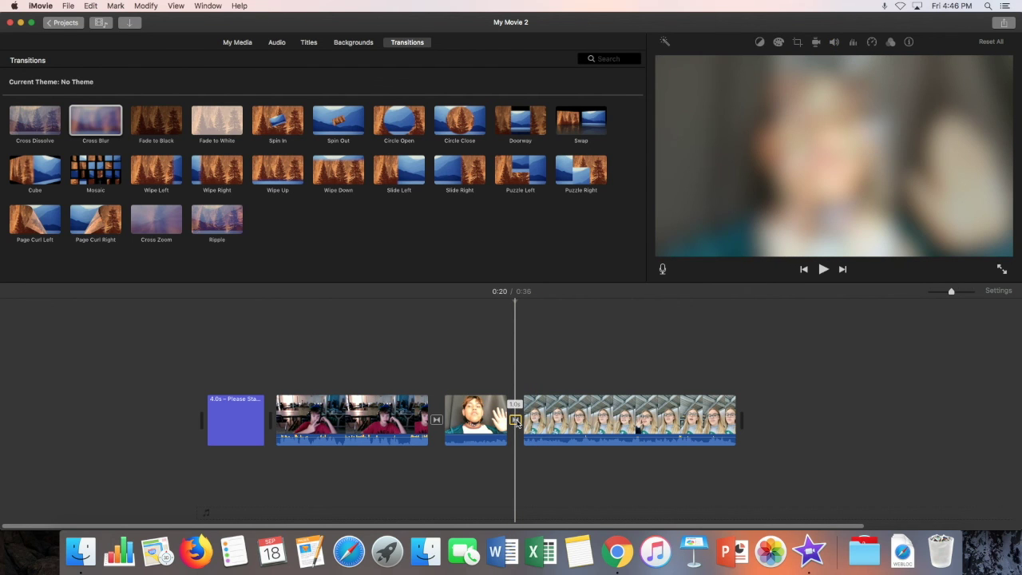
key("Delete")
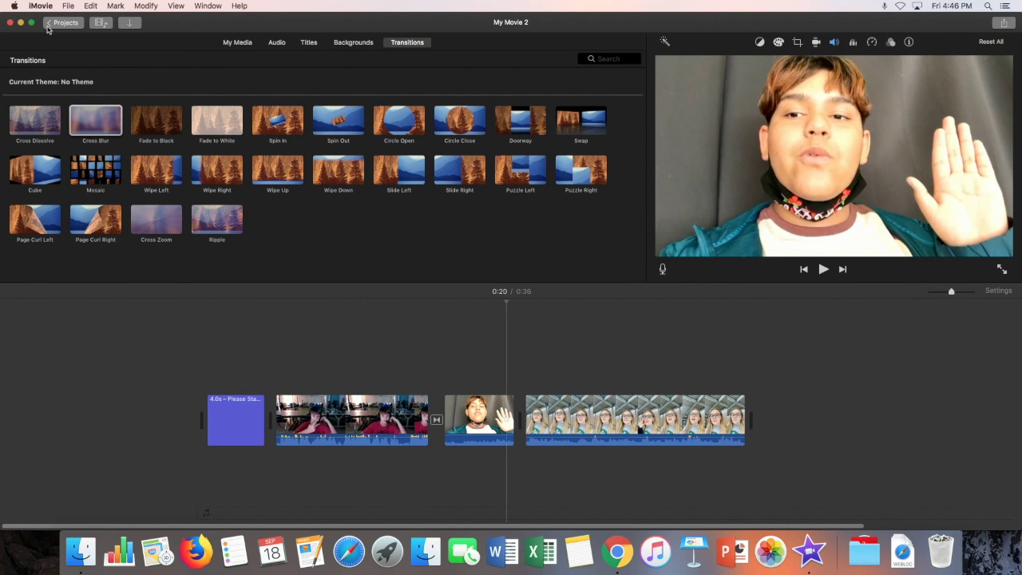
Step: Export the movie as a file titled "First Attempt at Pledges Edited" and save it in Documents
left_click(69, 5)
mouse_move(94, 160)
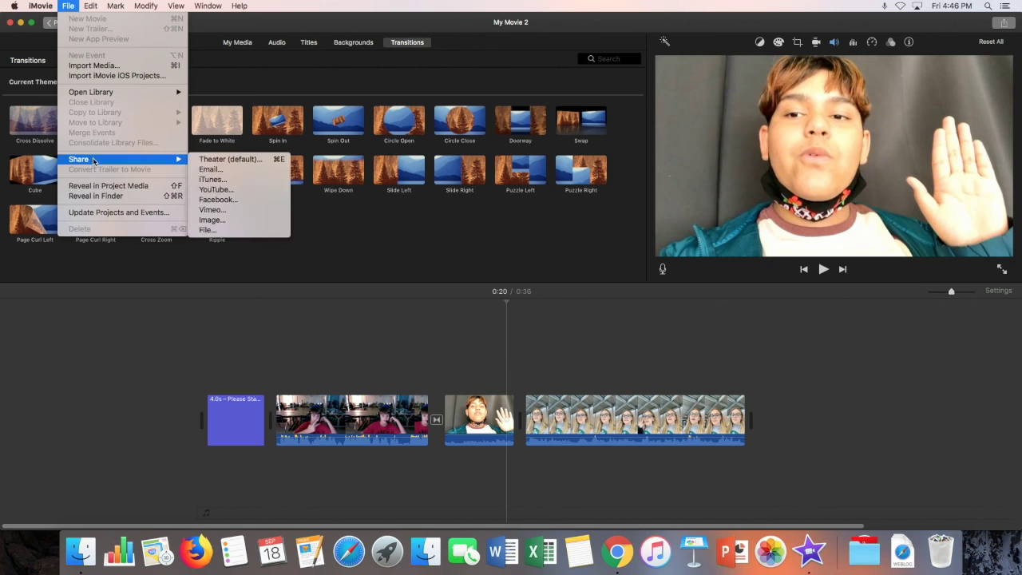
left_click(221, 230)
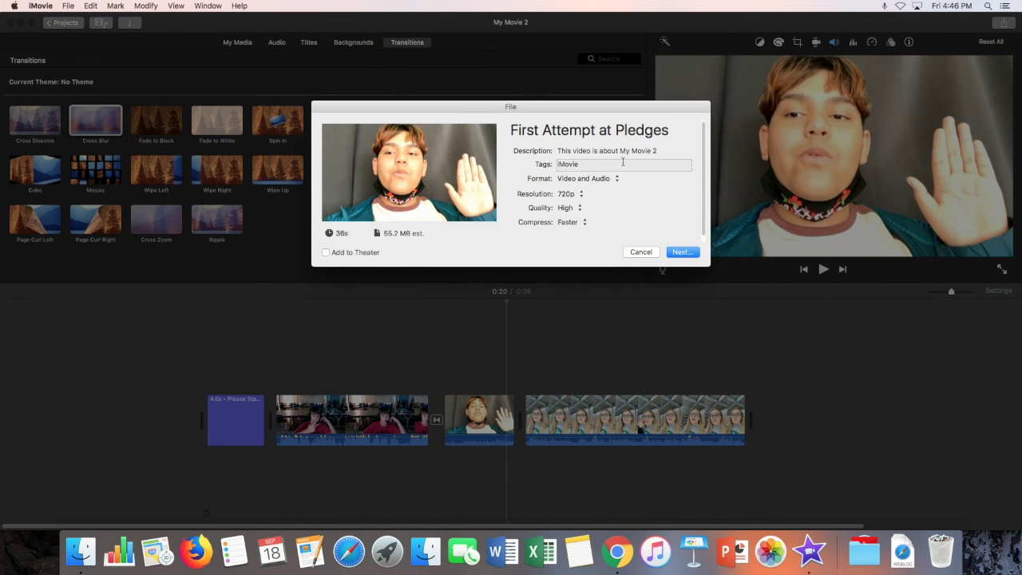
left_click(667, 133)
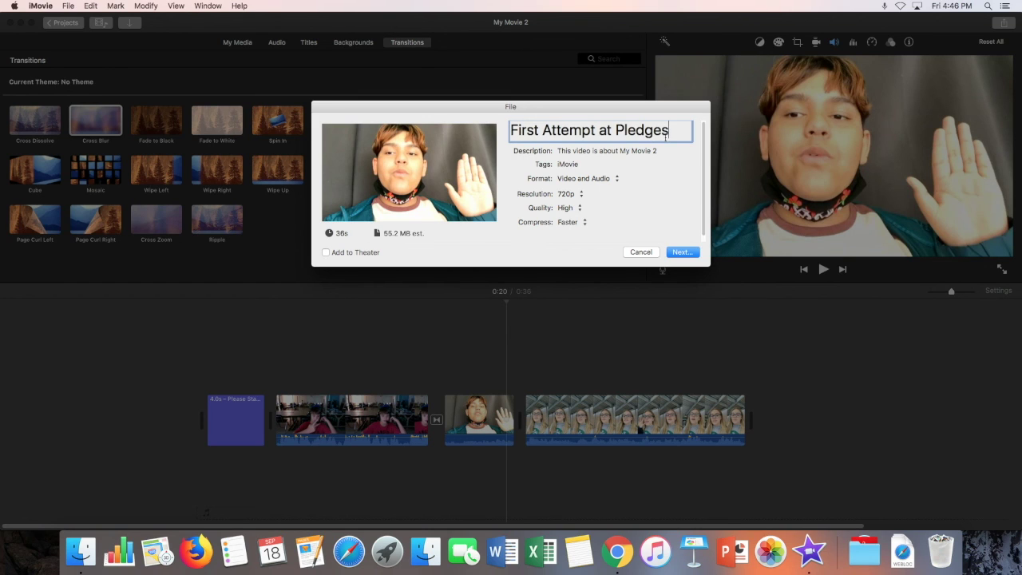
type("Edited")
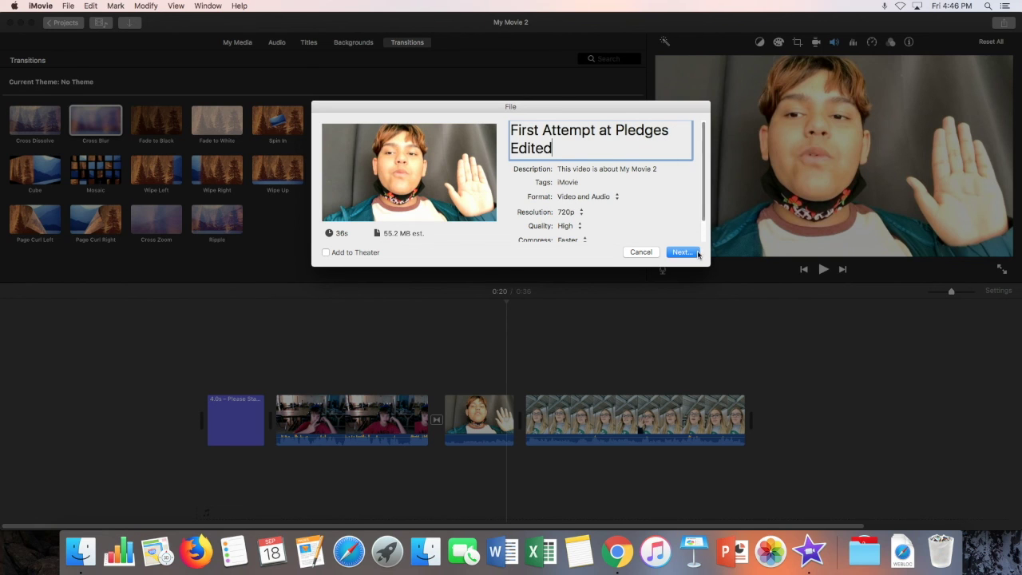
left_click(680, 251)
left_click(592, 175)
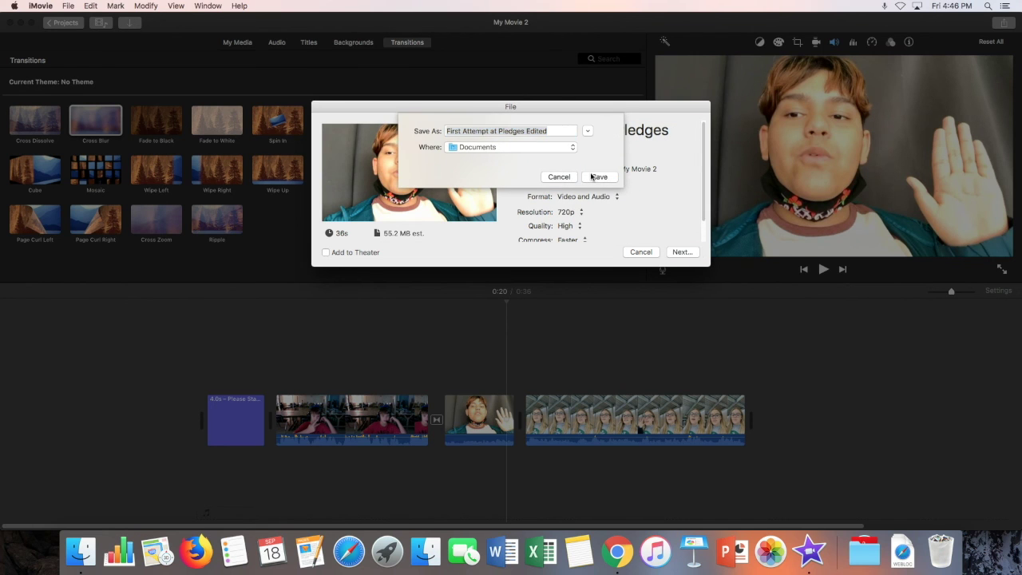